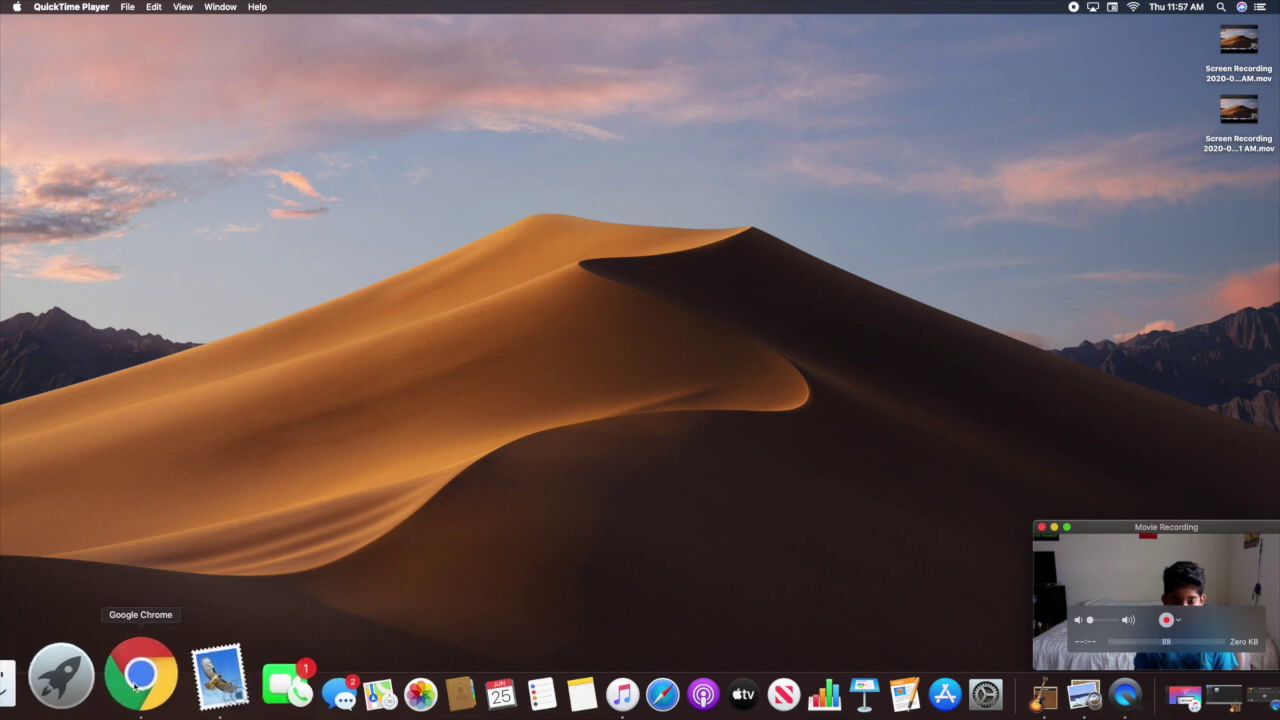
Launch Google Chrome, move its window to the top-left and widen it
left_click(135, 684)
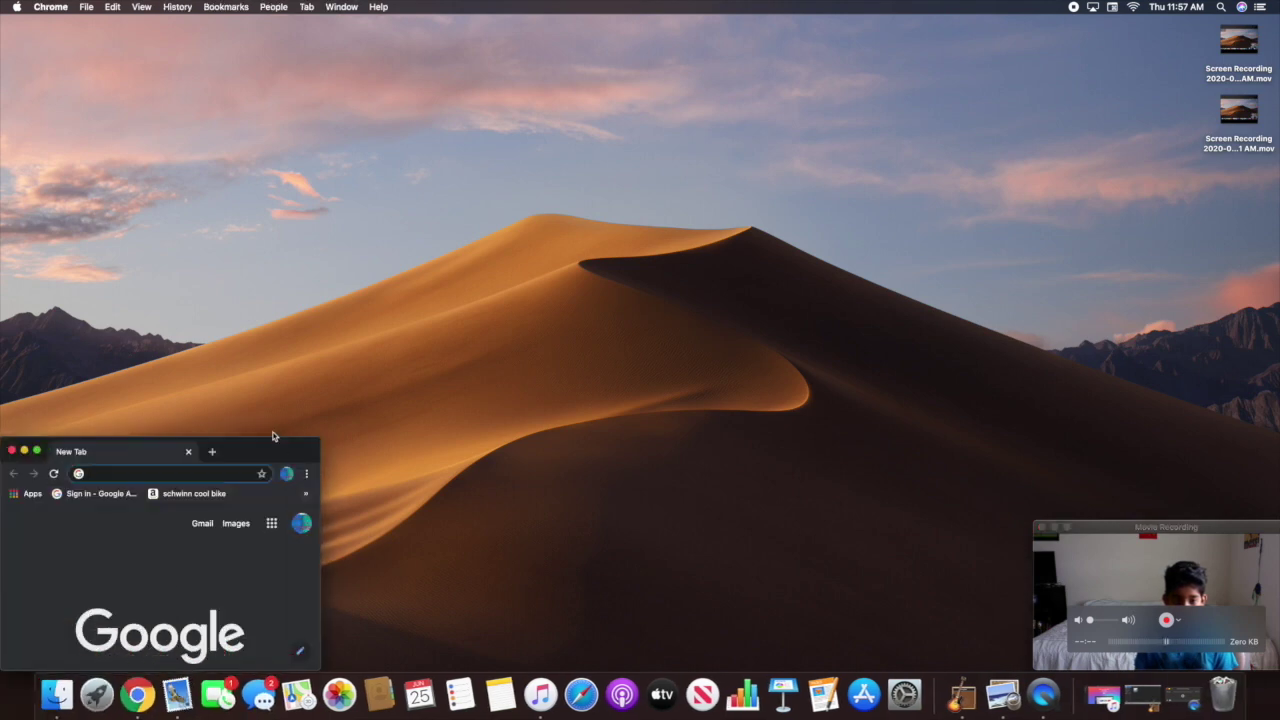
left_click_drag(259, 449, 307, 15)
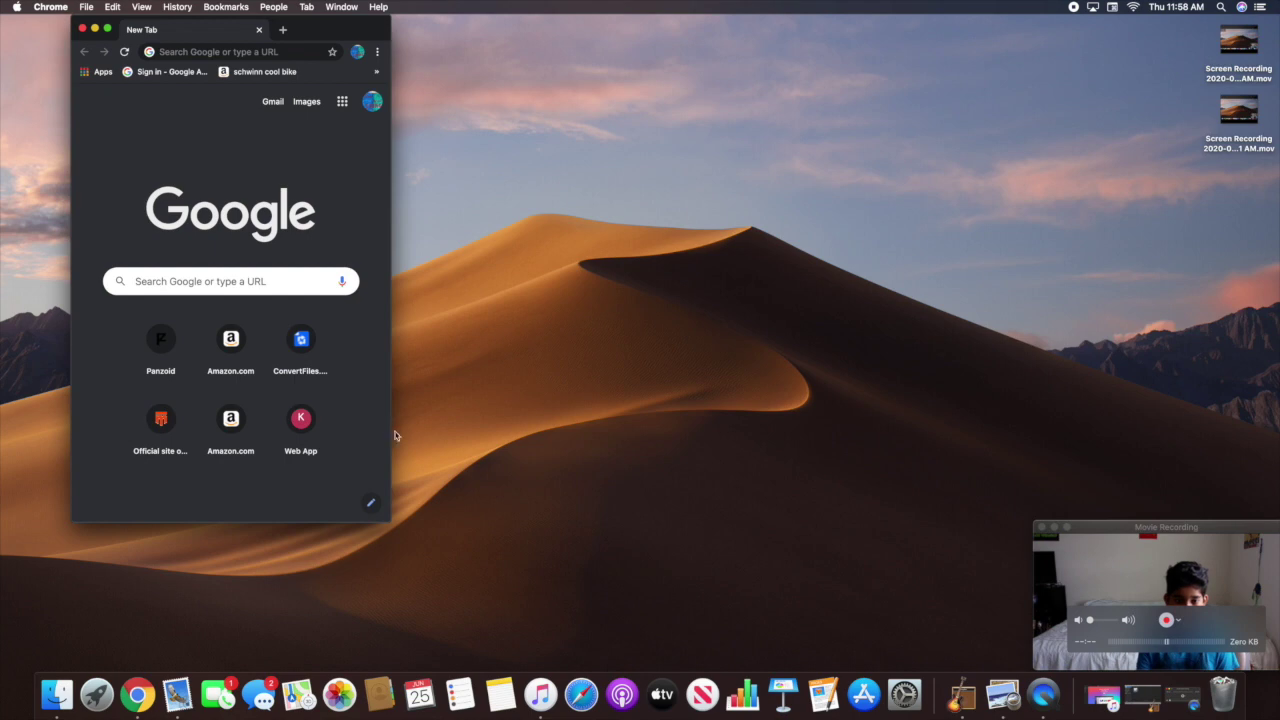
left_click_drag(392, 431, 980, 437)
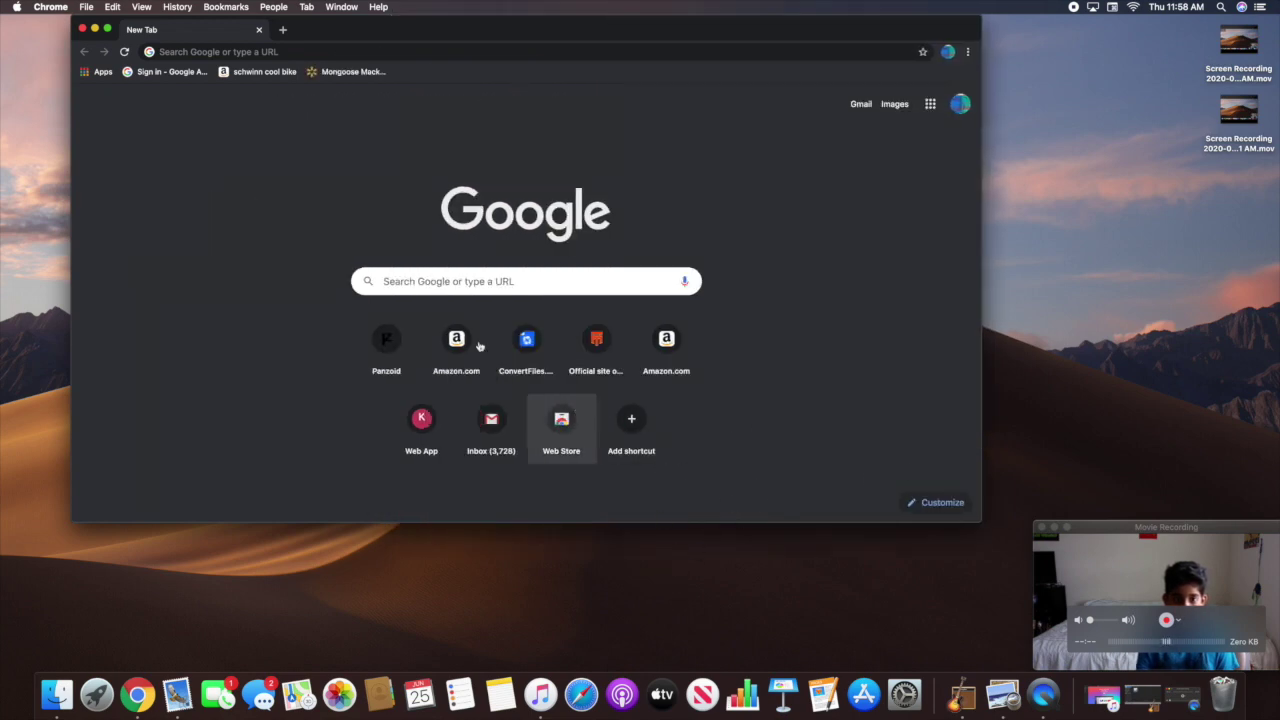
Load panzoid.com in the address bar
left_click(415, 50)
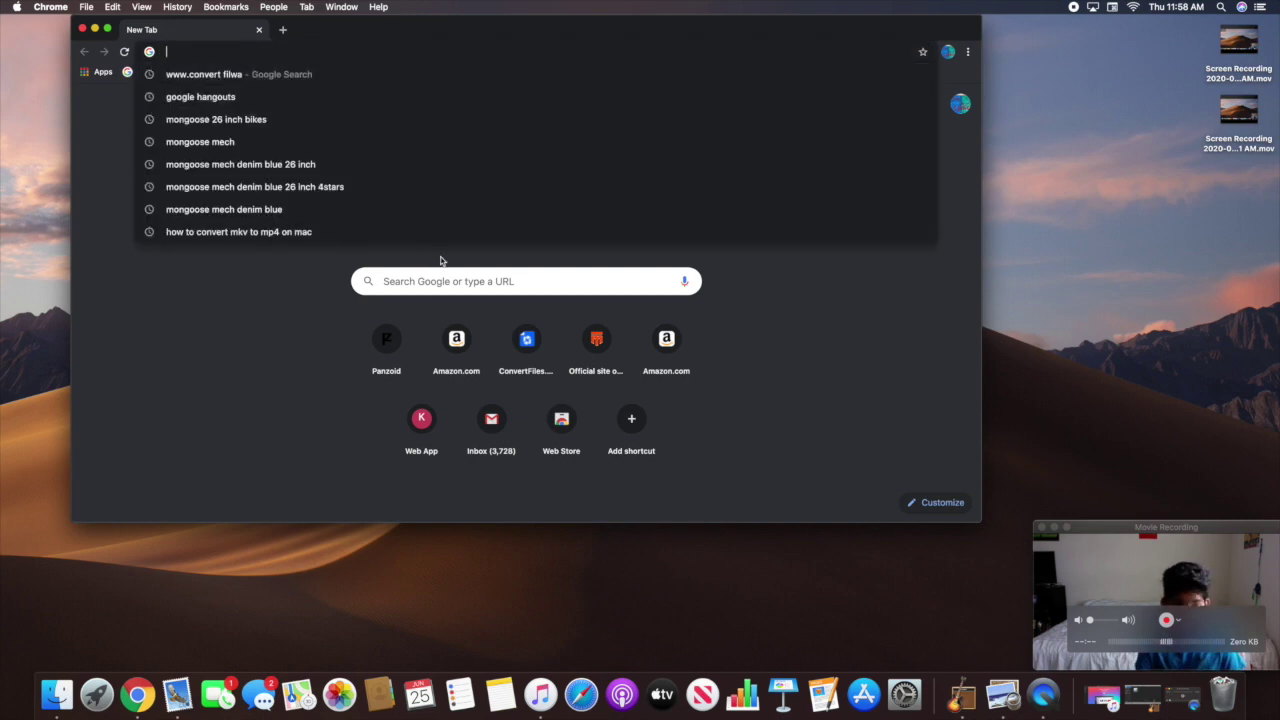
type("pan")
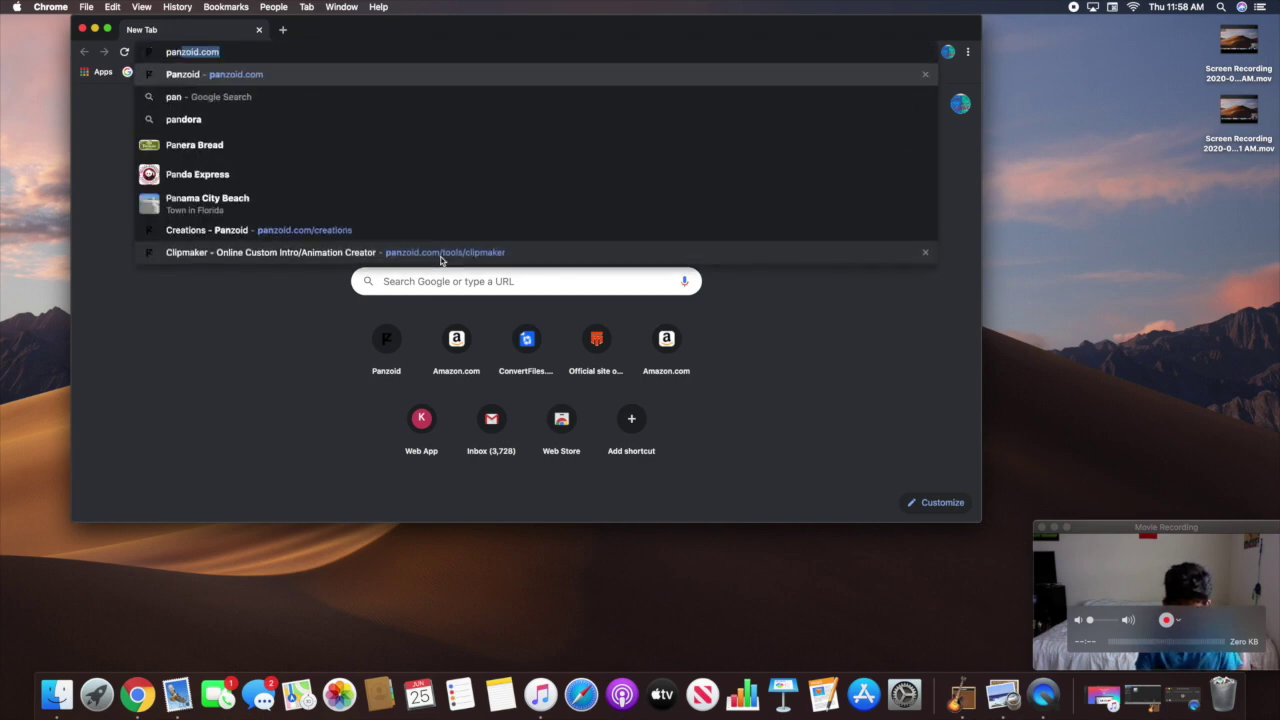
type("zoid")
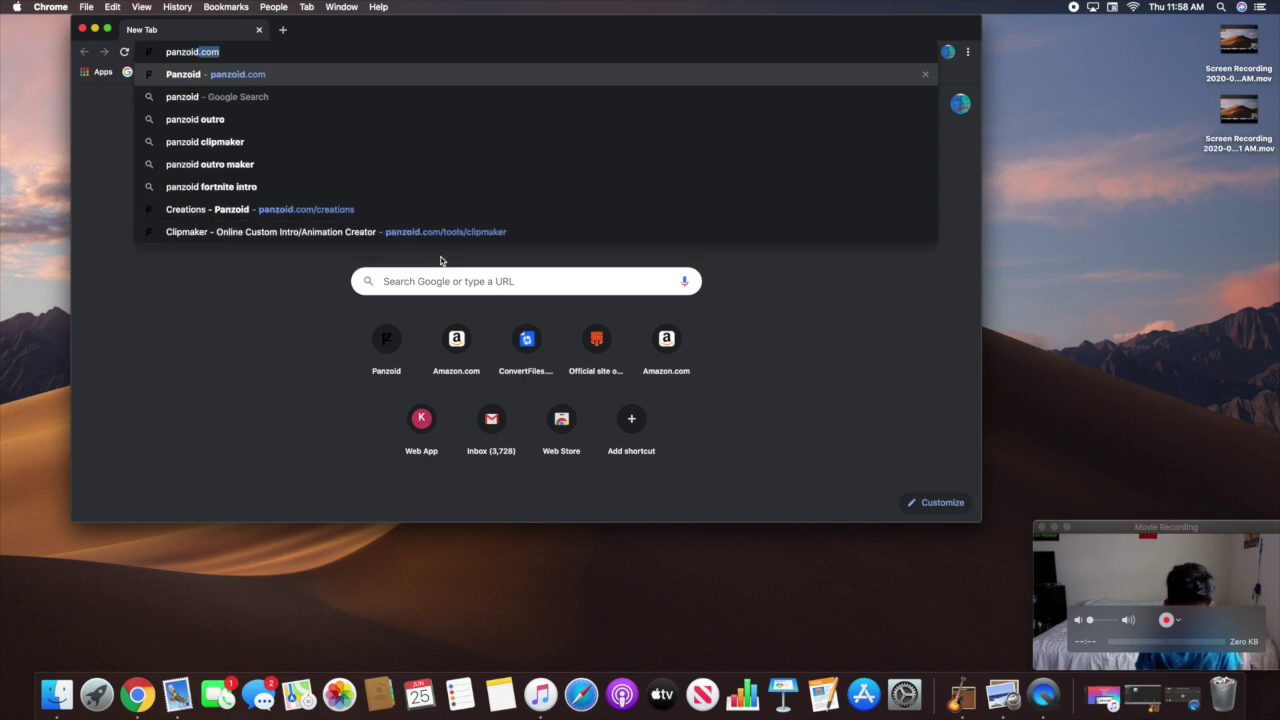
type(".com")
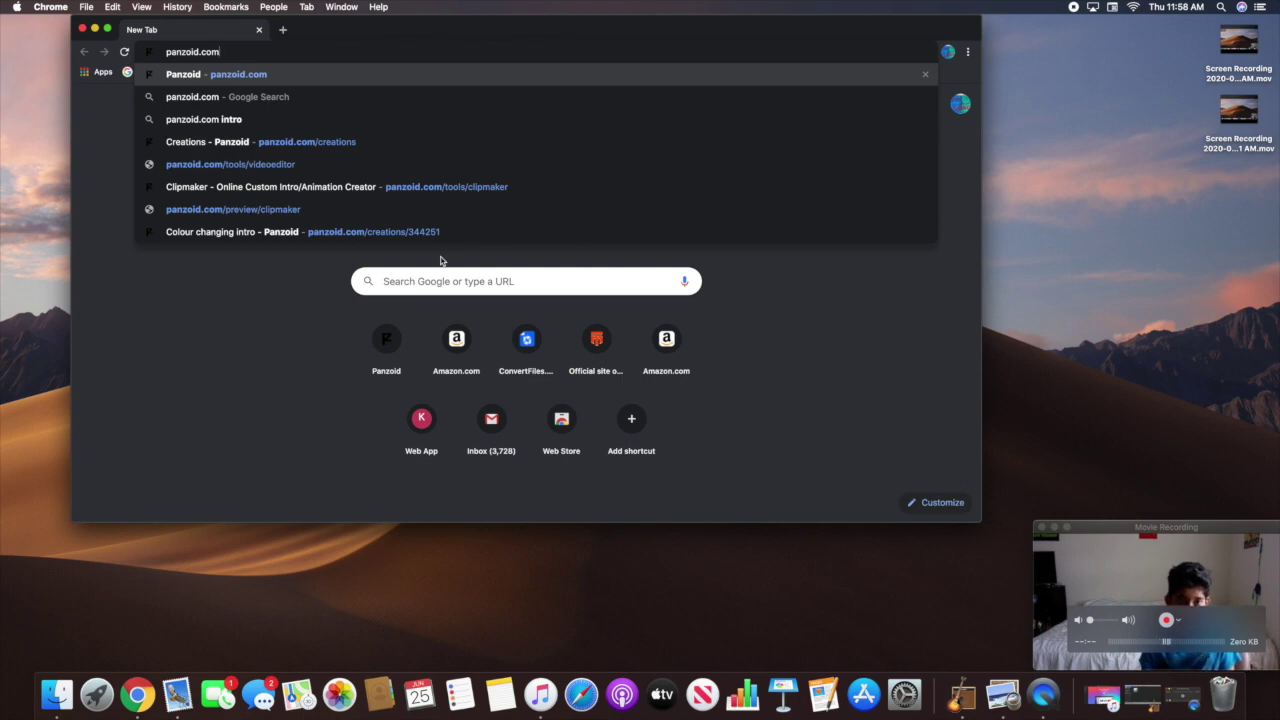
key("Return")
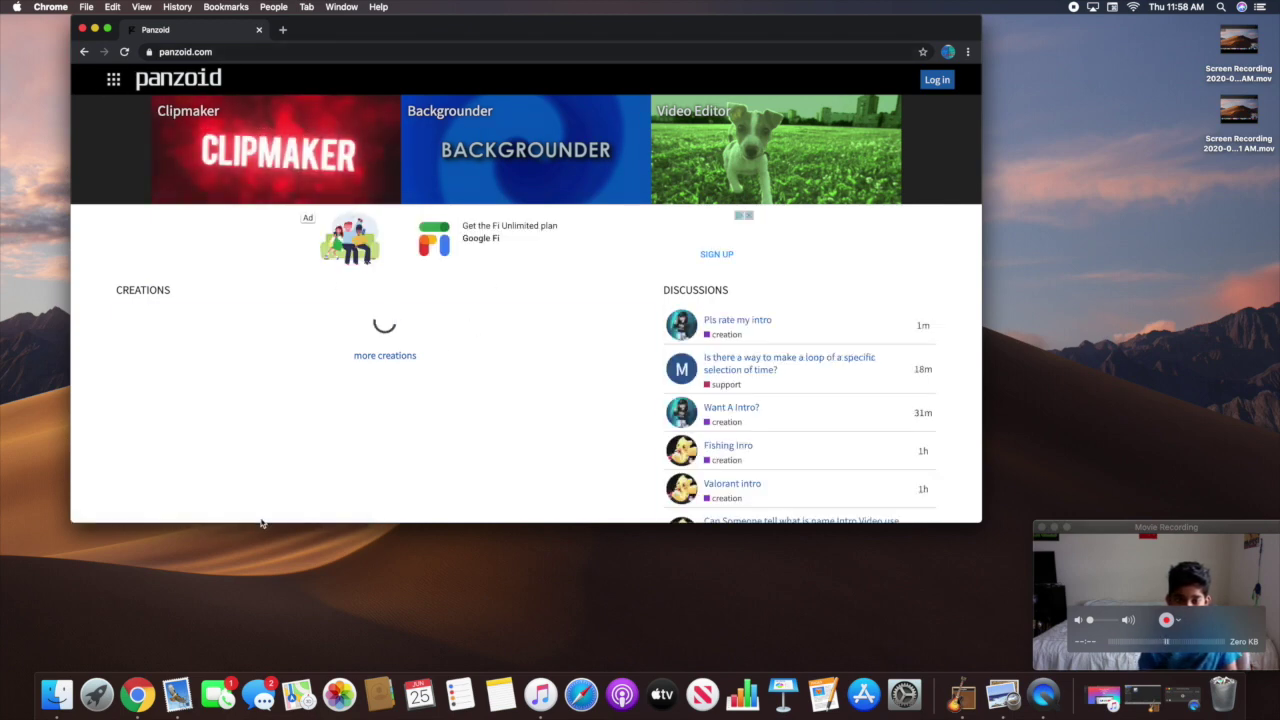
Make the Chrome window taller and stretch it to the left screen edge
left_click_drag(259, 523, 230, 651)
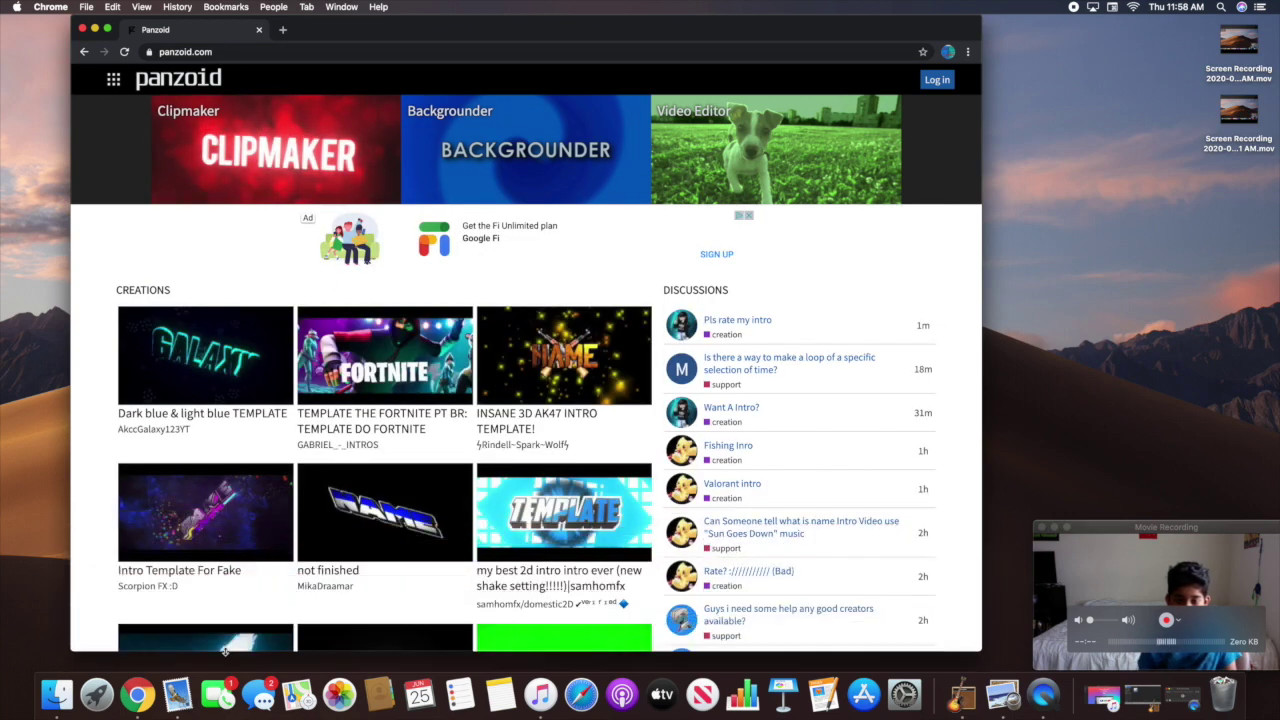
left_click_drag(62, 403, 2, 393)
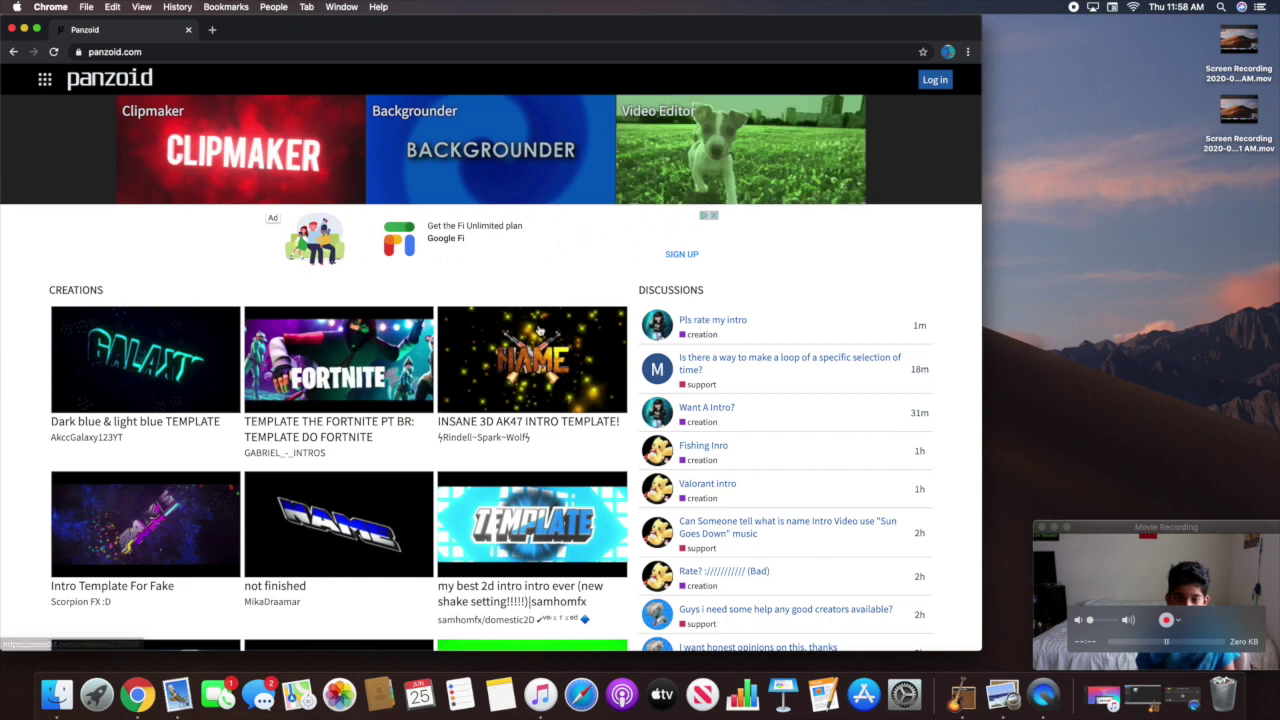
scroll(526, 374, "down", 2)
scroll(478, 400, "up", 3)
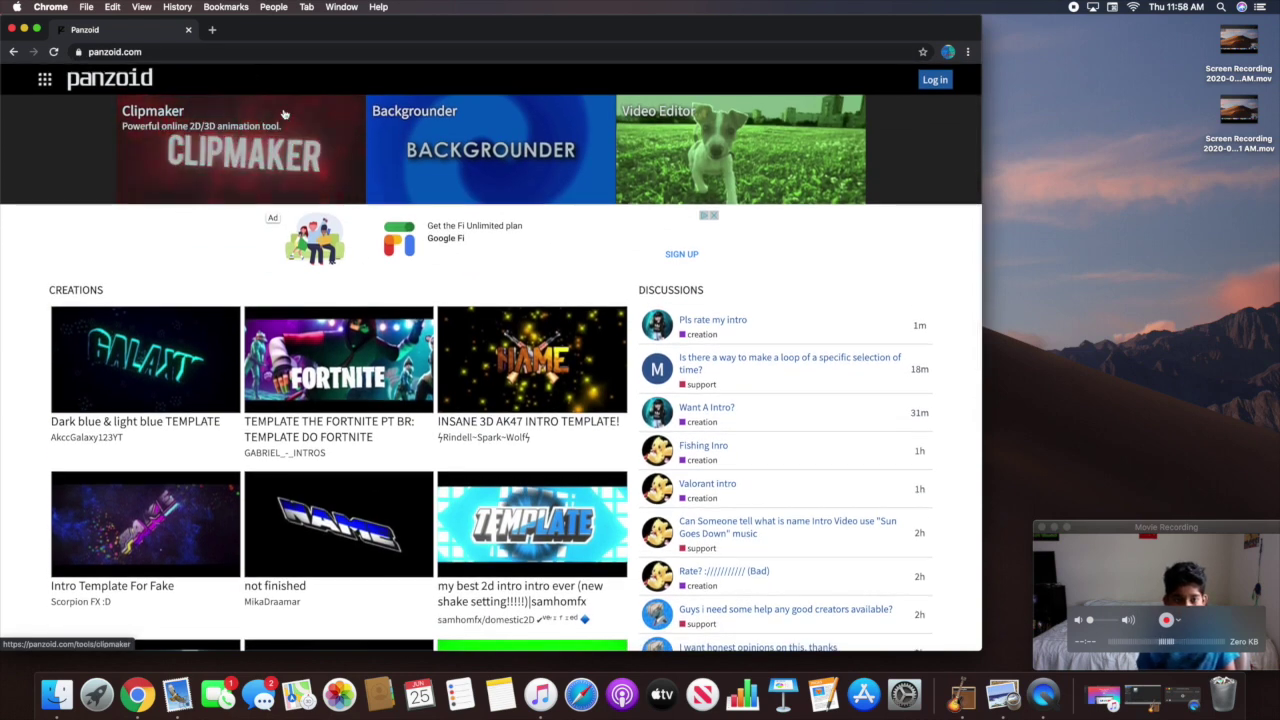
Open the Clipmaker tile and scroll through the intro template list
left_click(276, 136)
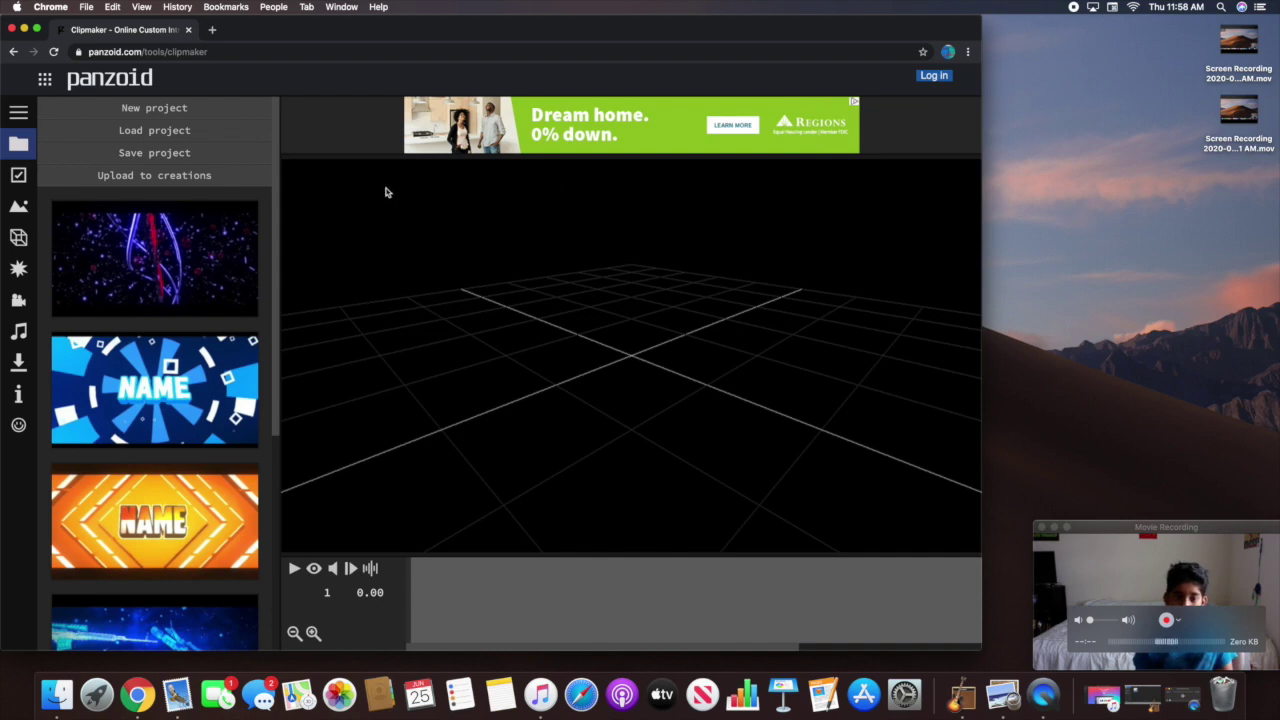
scroll(179, 265, "down", 5)
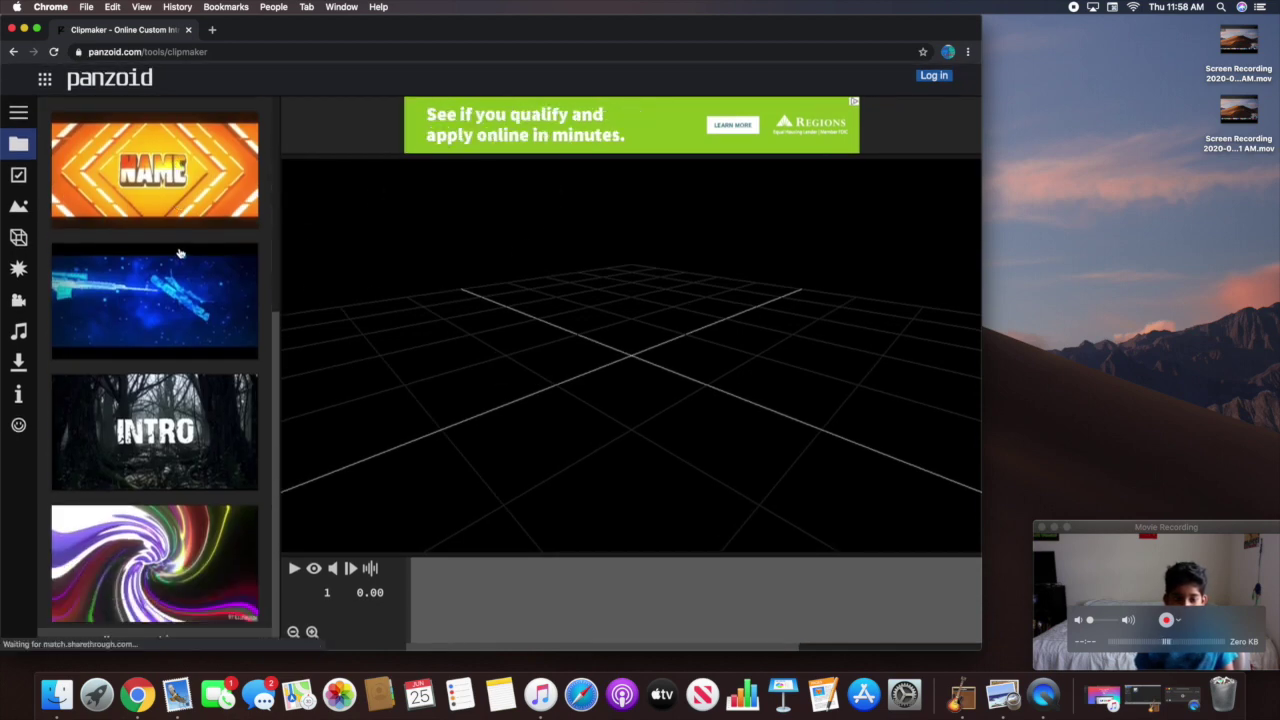
scroll(180, 252, "up", 5)
scroll(180, 252, "down", 5)
scroll(180, 258, "up", 5)
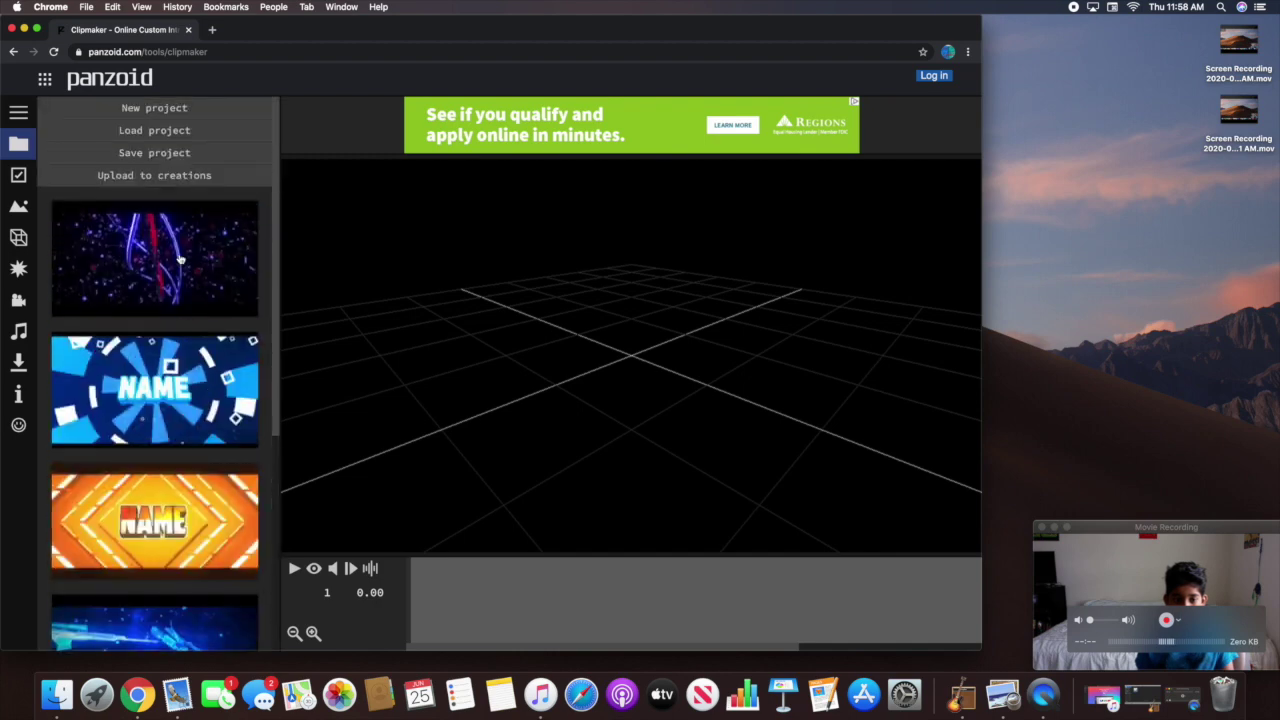
scroll(182, 256, "down", 2)
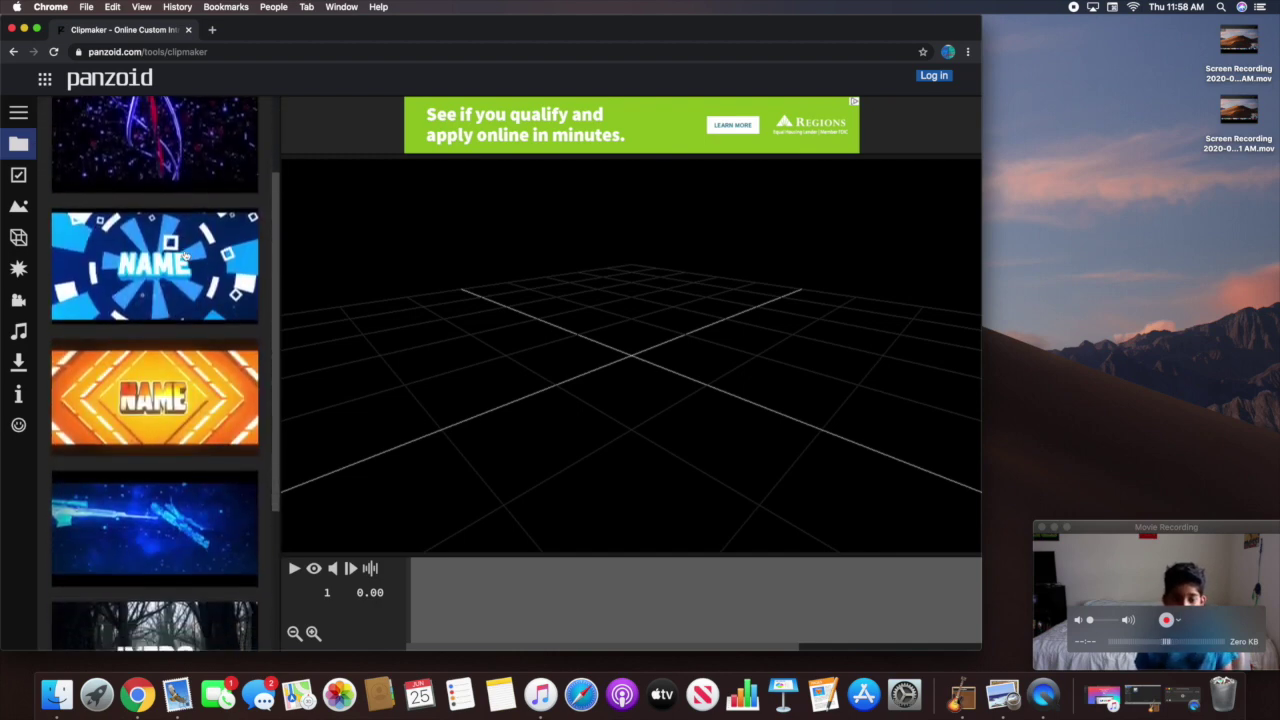
scroll(184, 257, "down", 4)
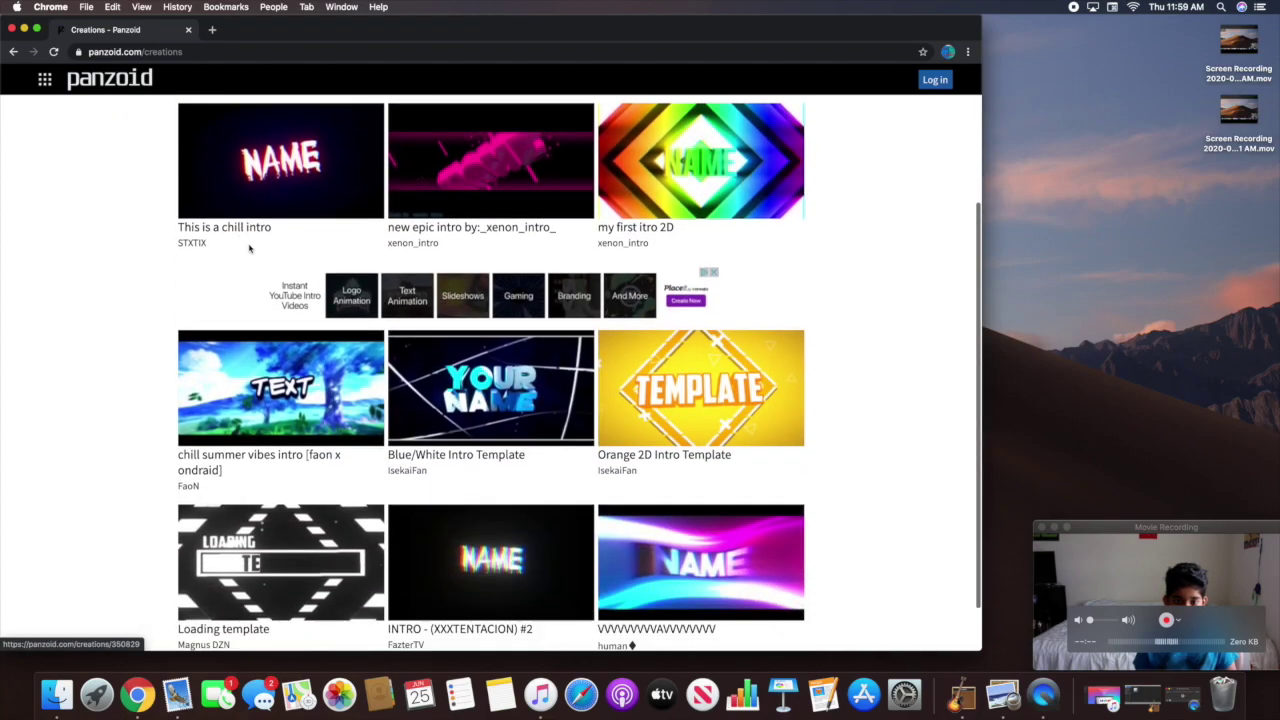
Find 'chill summer vibes intro' in Creations and open it in Clipmaker
scroll(256, 246, "down", 15)
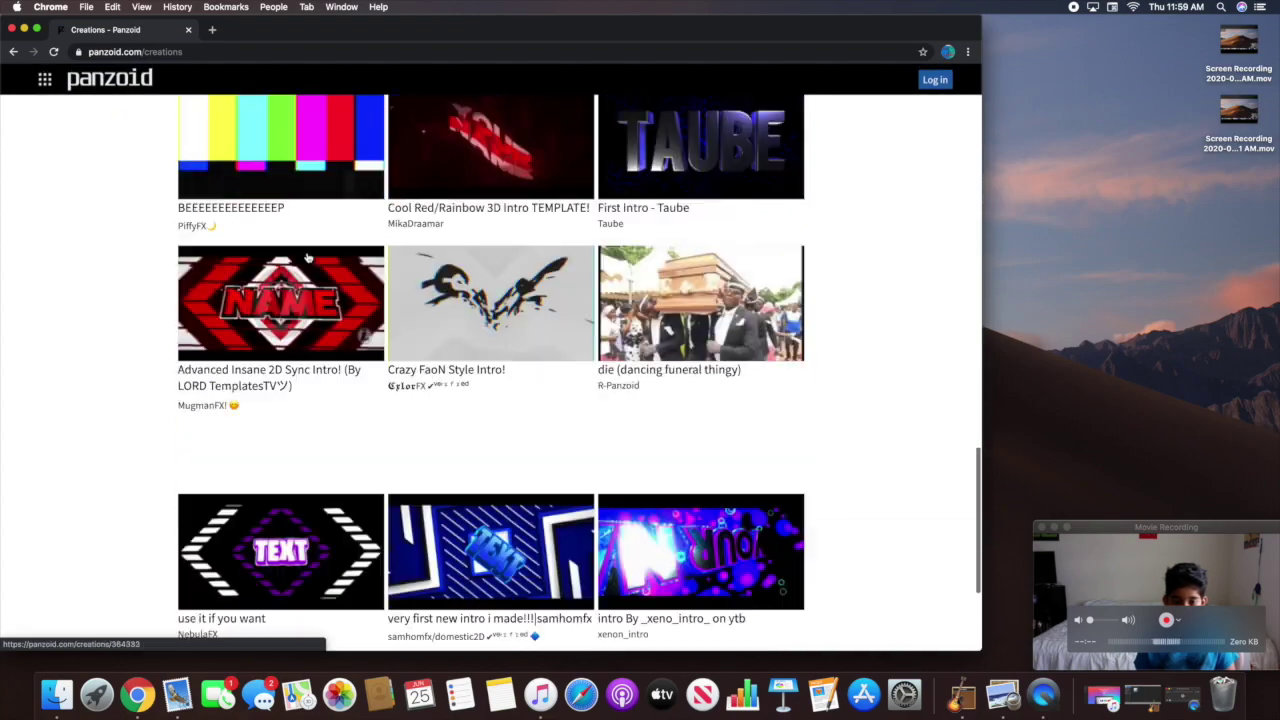
scroll(320, 240, "down", 15)
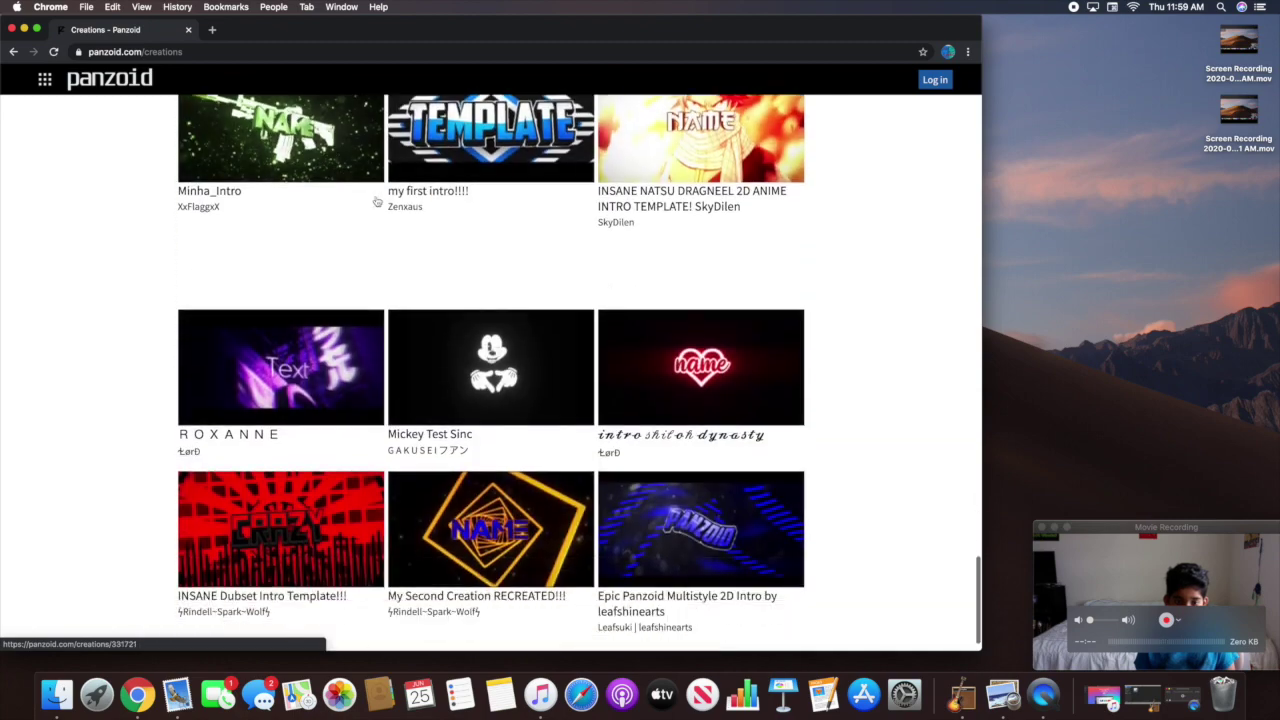
scroll(388, 148, "down", 3)
scroll(383, 152, "up", 20)
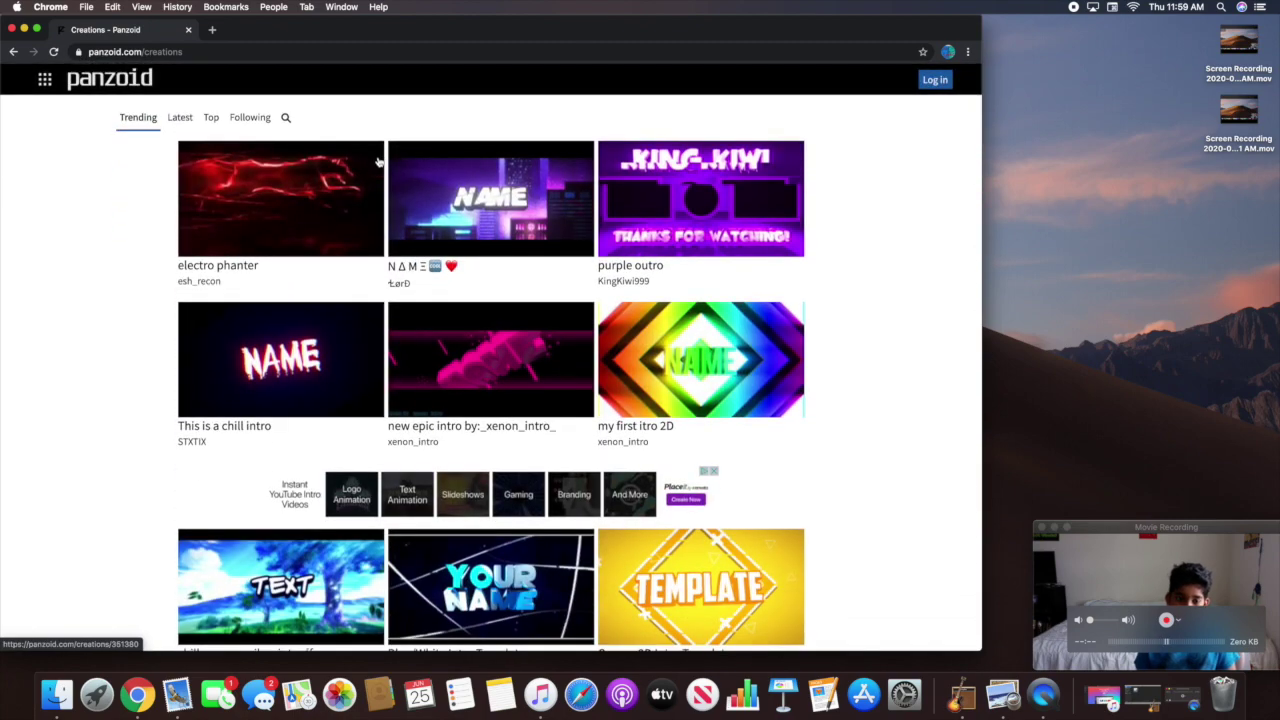
scroll(378, 160, "down", 5)
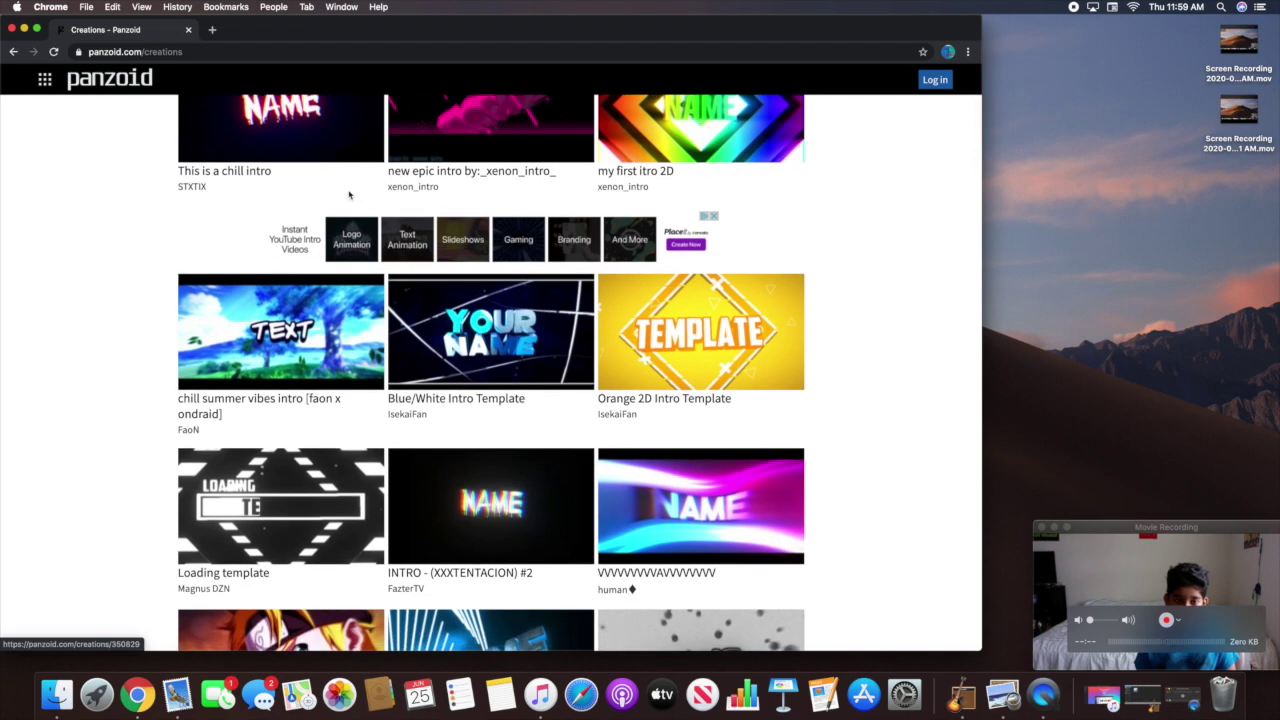
left_click(285, 352)
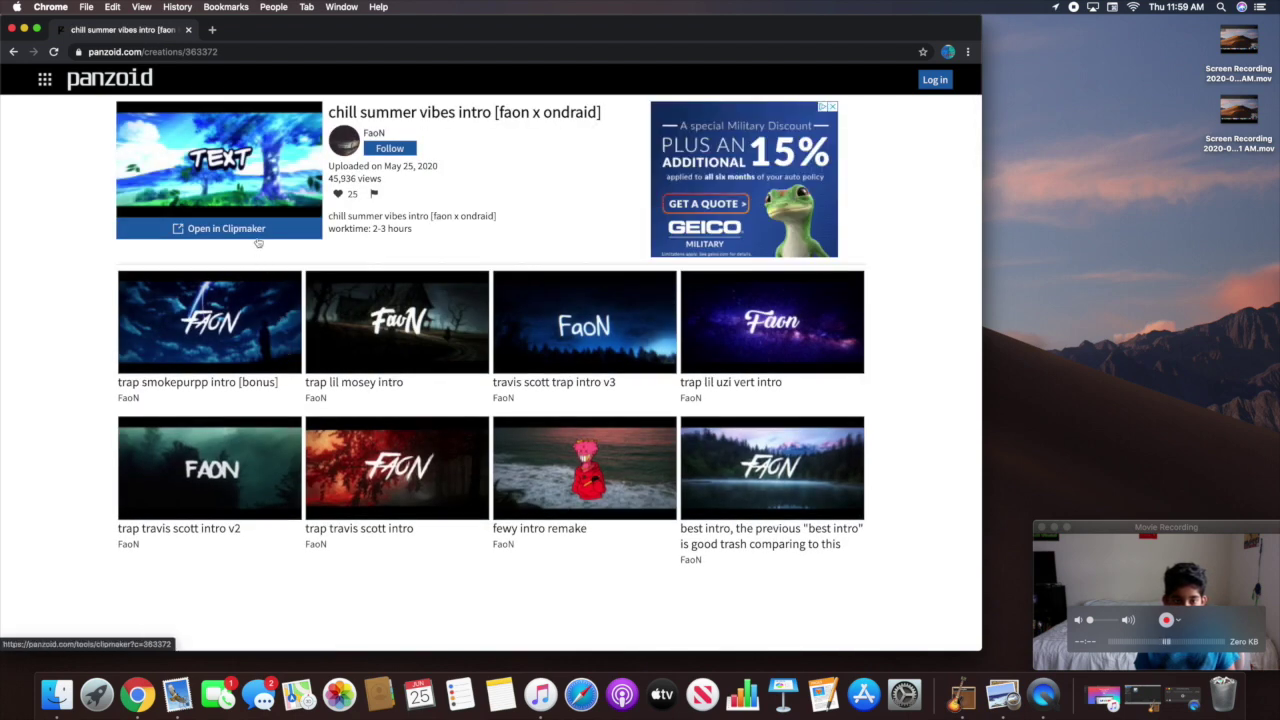
left_click(257, 232)
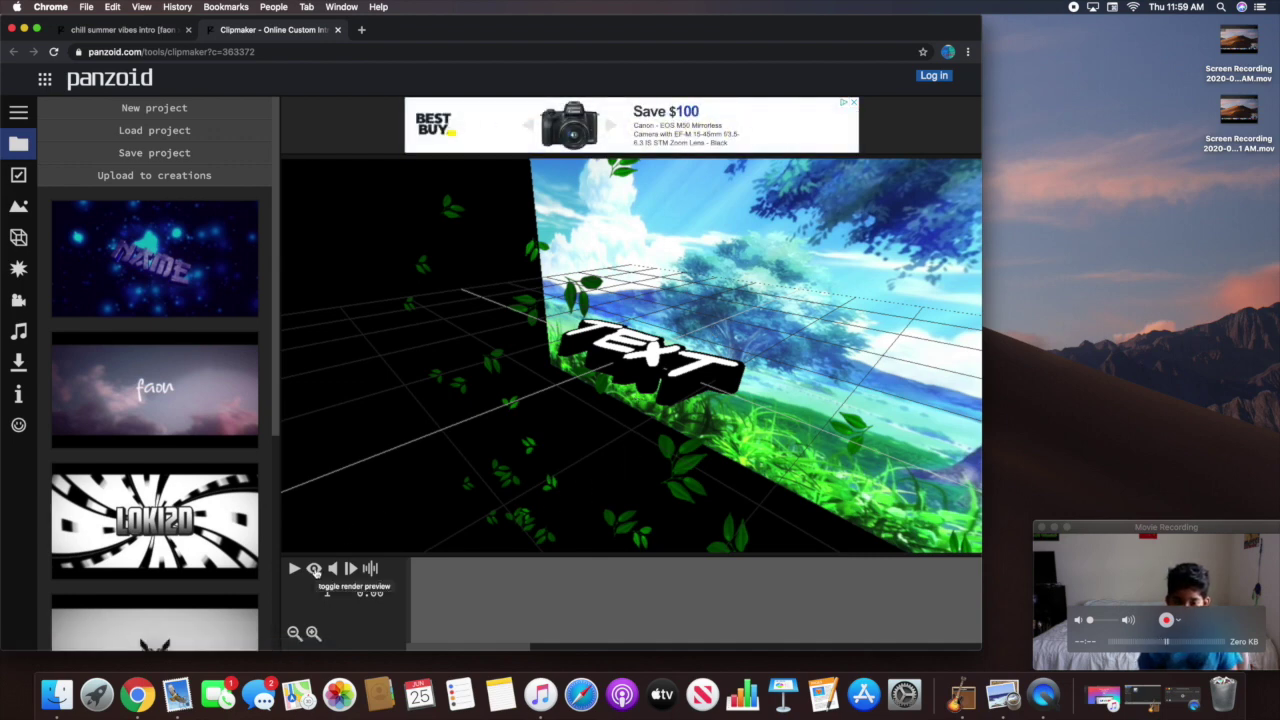
Turn on the render preview, play and stop the intro, then show its objects list
left_click(315, 570)
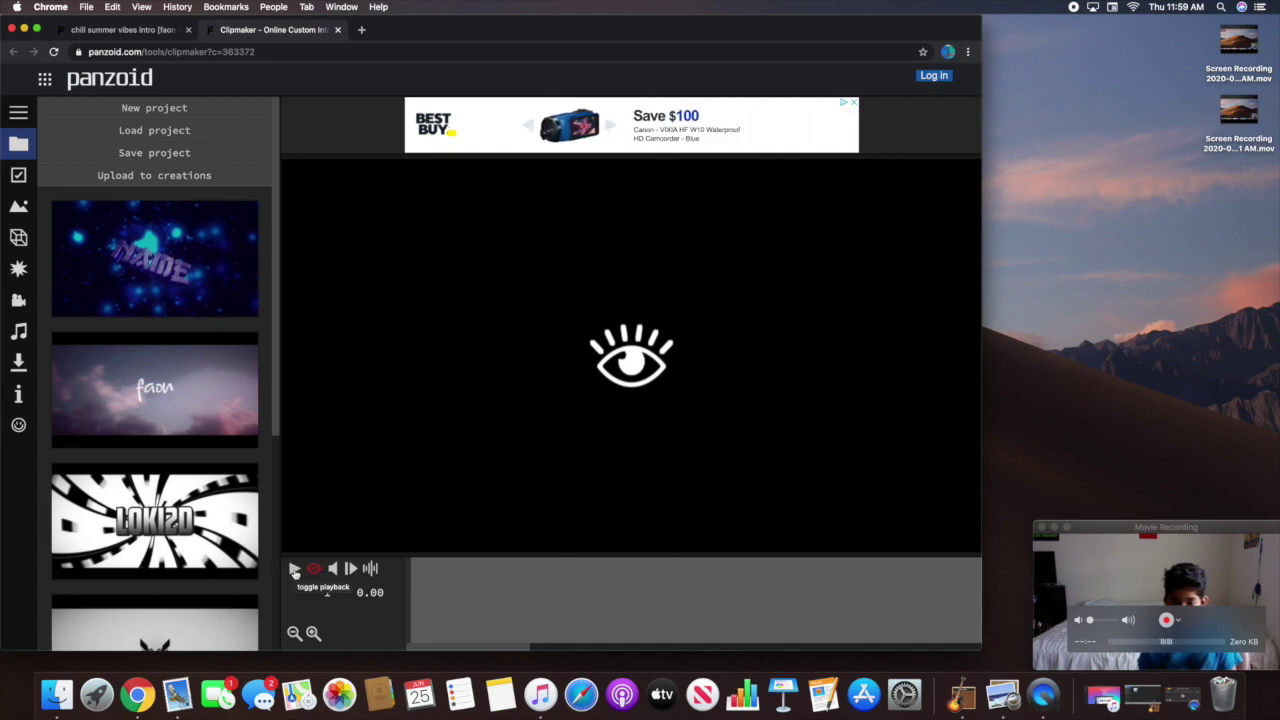
left_click(295, 570)
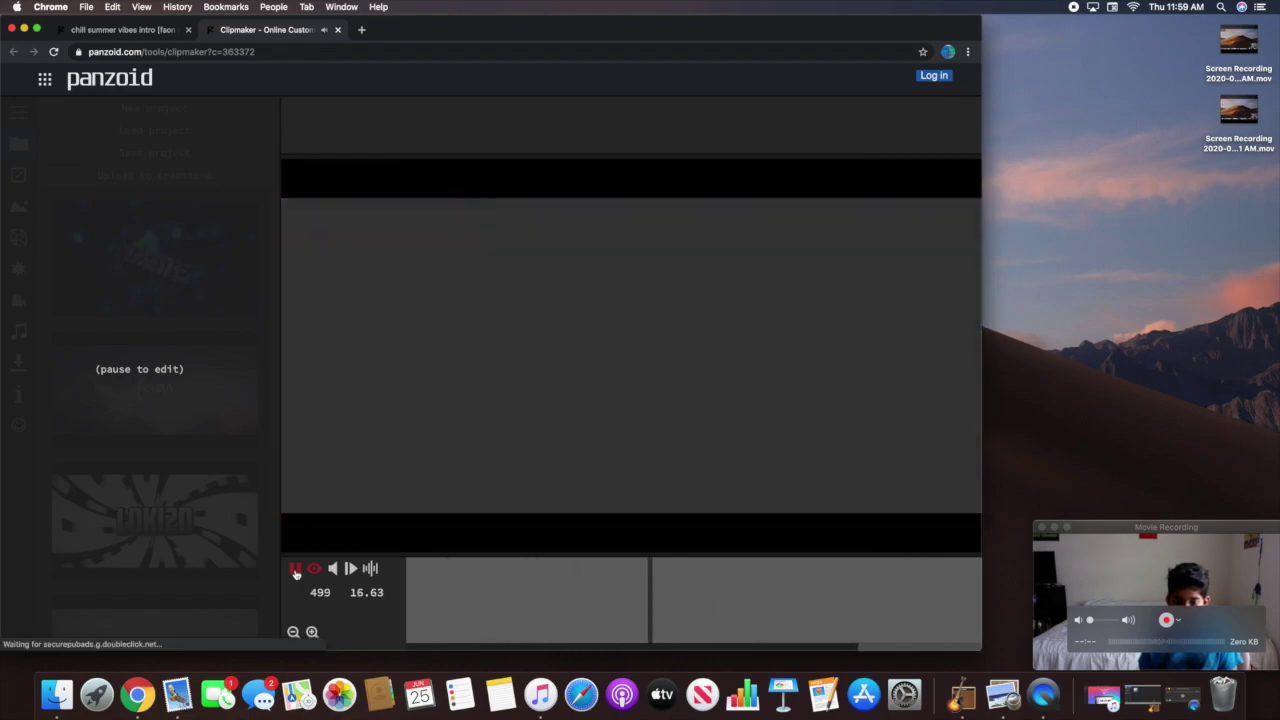
left_click(295, 570)
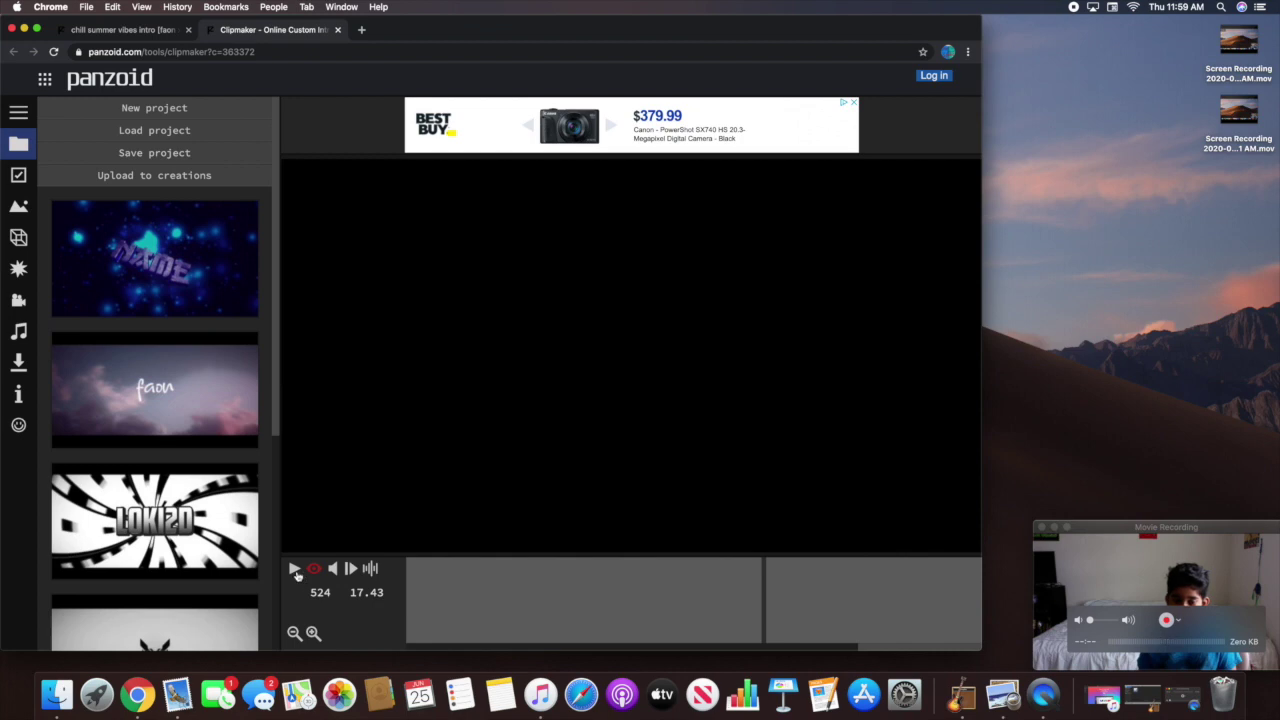
left_click(295, 570)
left_click(295, 570)
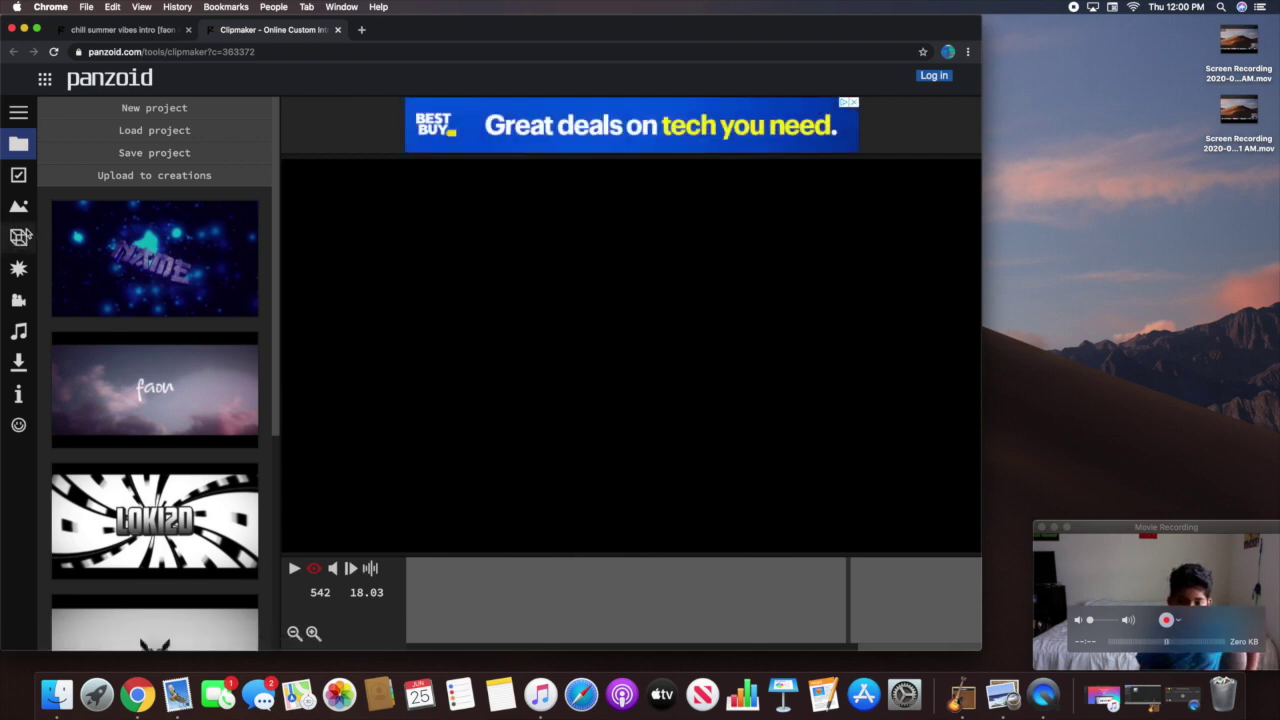
left_click(24, 233)
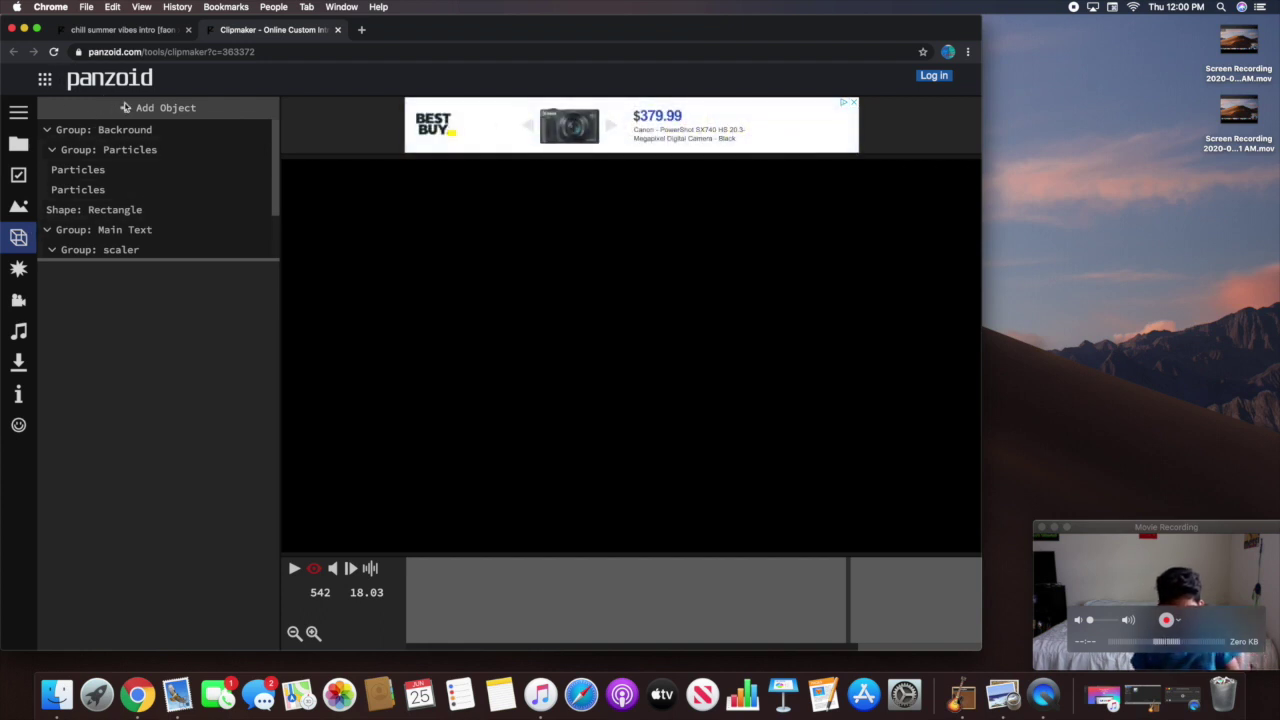
Replace the first Main Text layer's placeholder with the creator's channel name
scroll(118, 130, "down", 3)
scroll(120, 138, "up", 3)
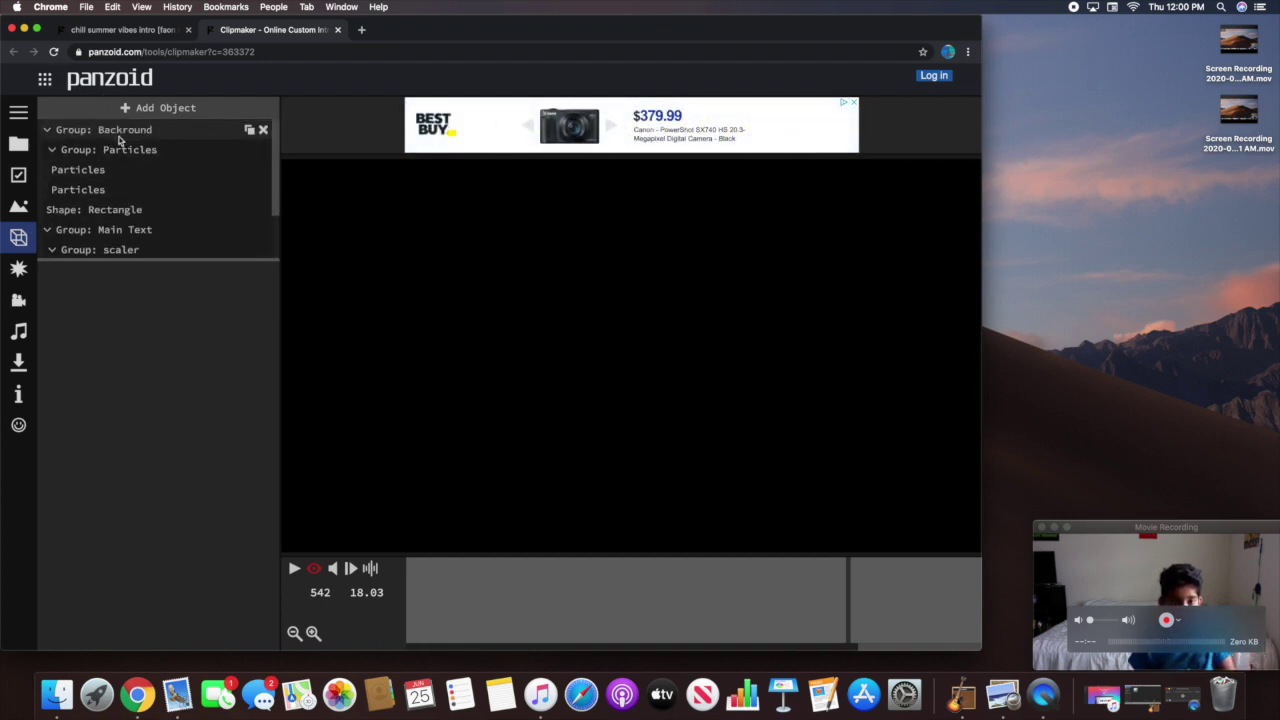
scroll(122, 142, "down", 3)
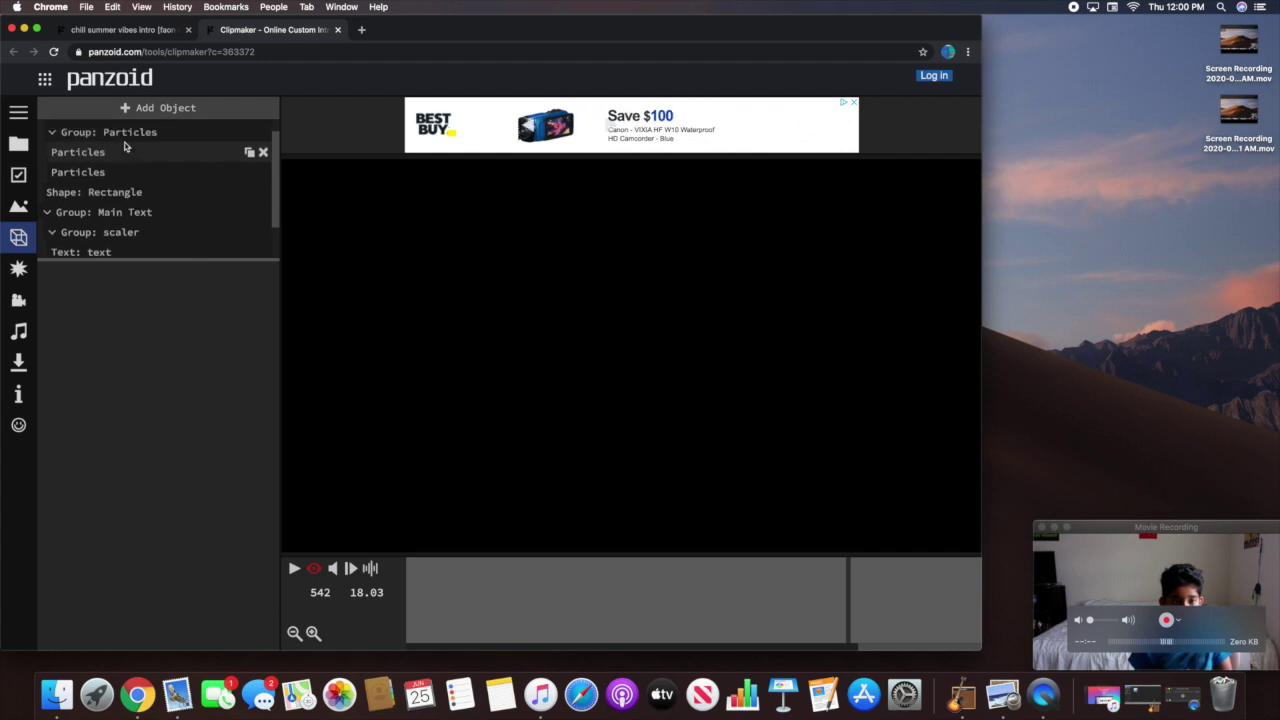
scroll(126, 146, "down", 1)
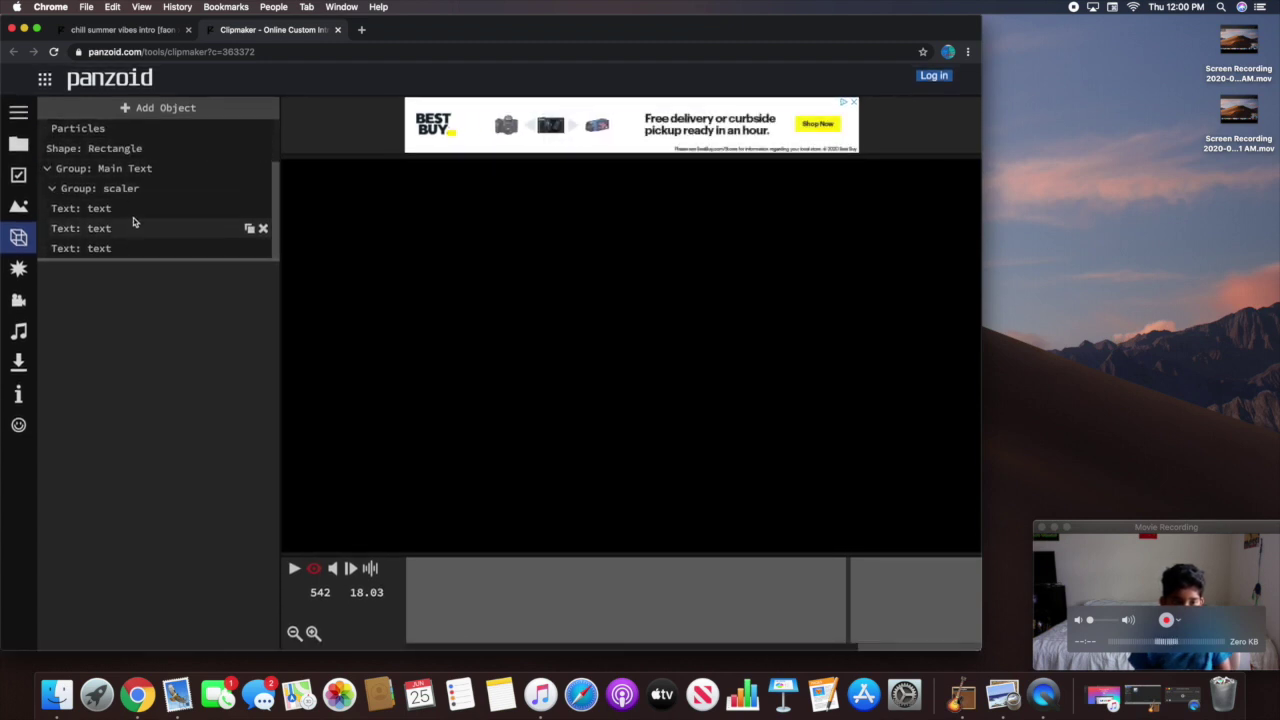
scroll(133, 222, "up", 3)
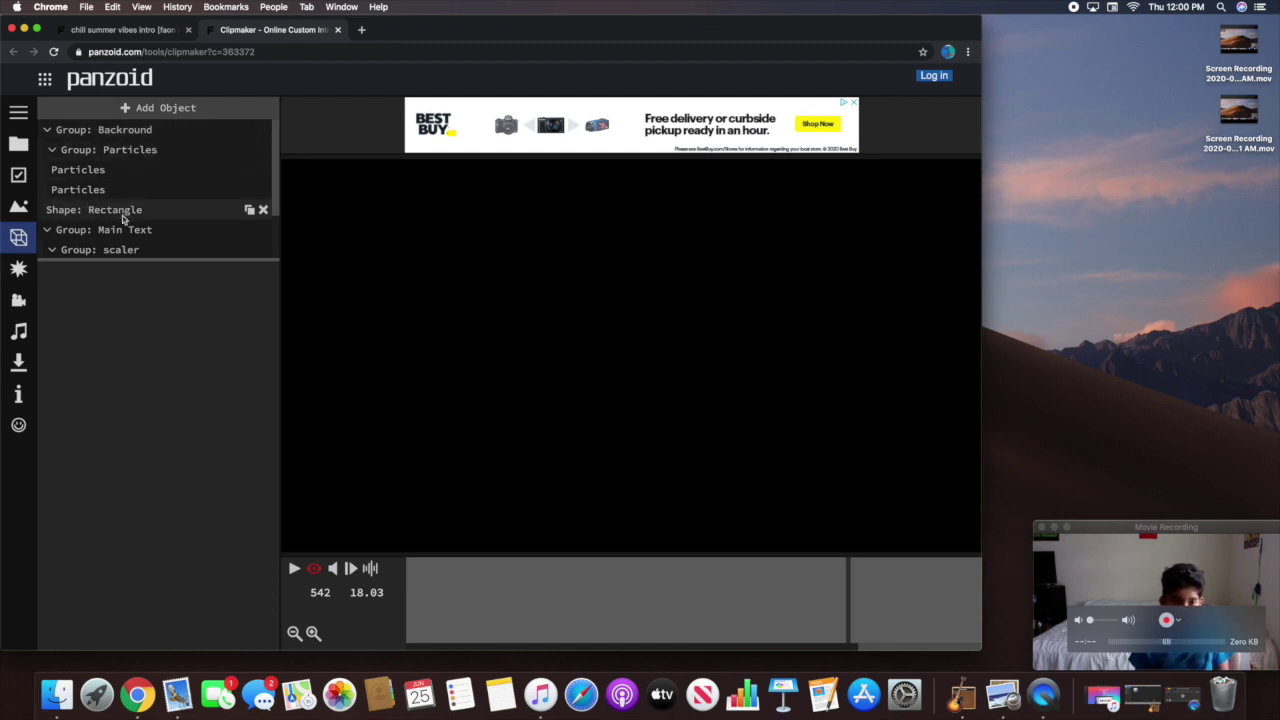
scroll(118, 232, "down", 1)
scroll(121, 234, "up", 1)
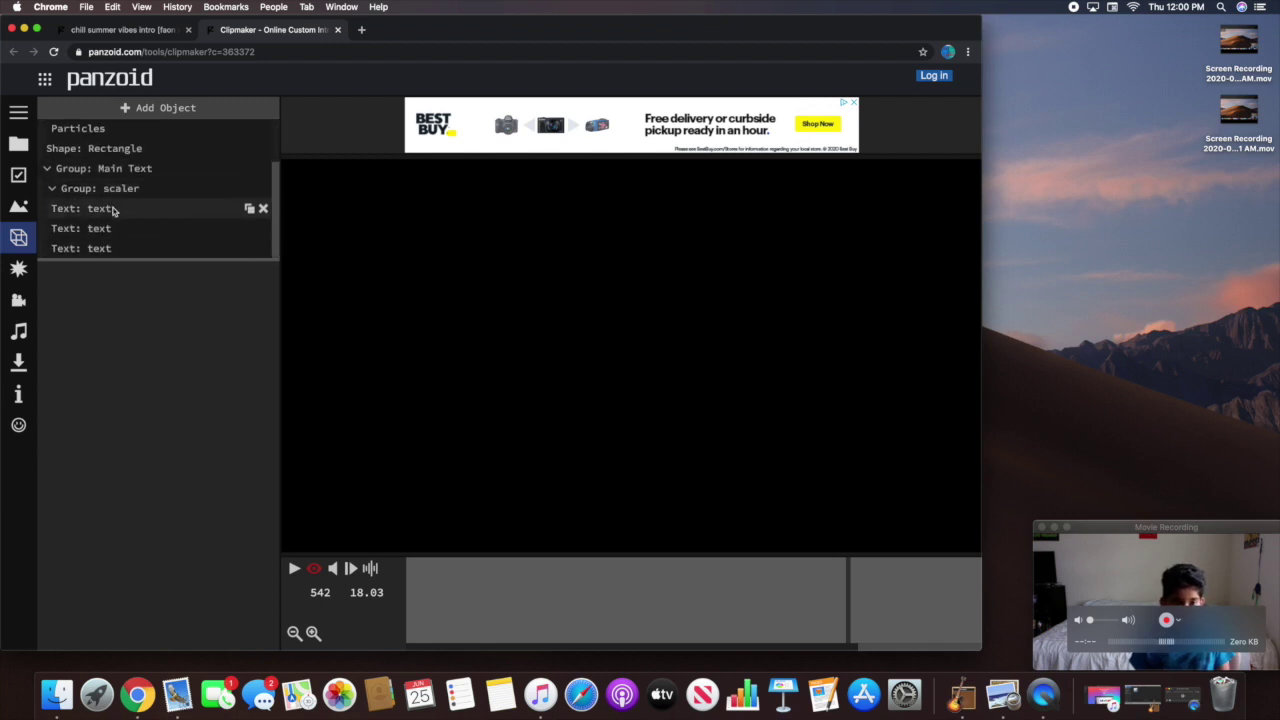
left_click(114, 210)
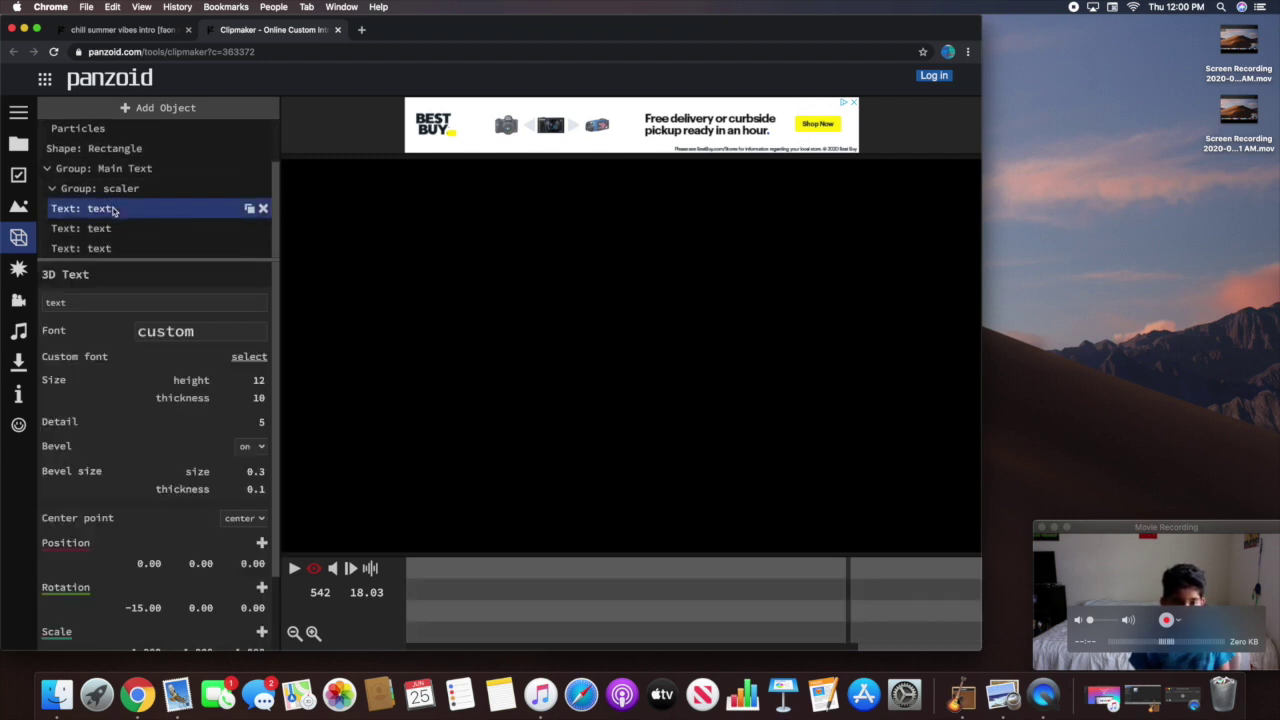
double_click(136, 302)
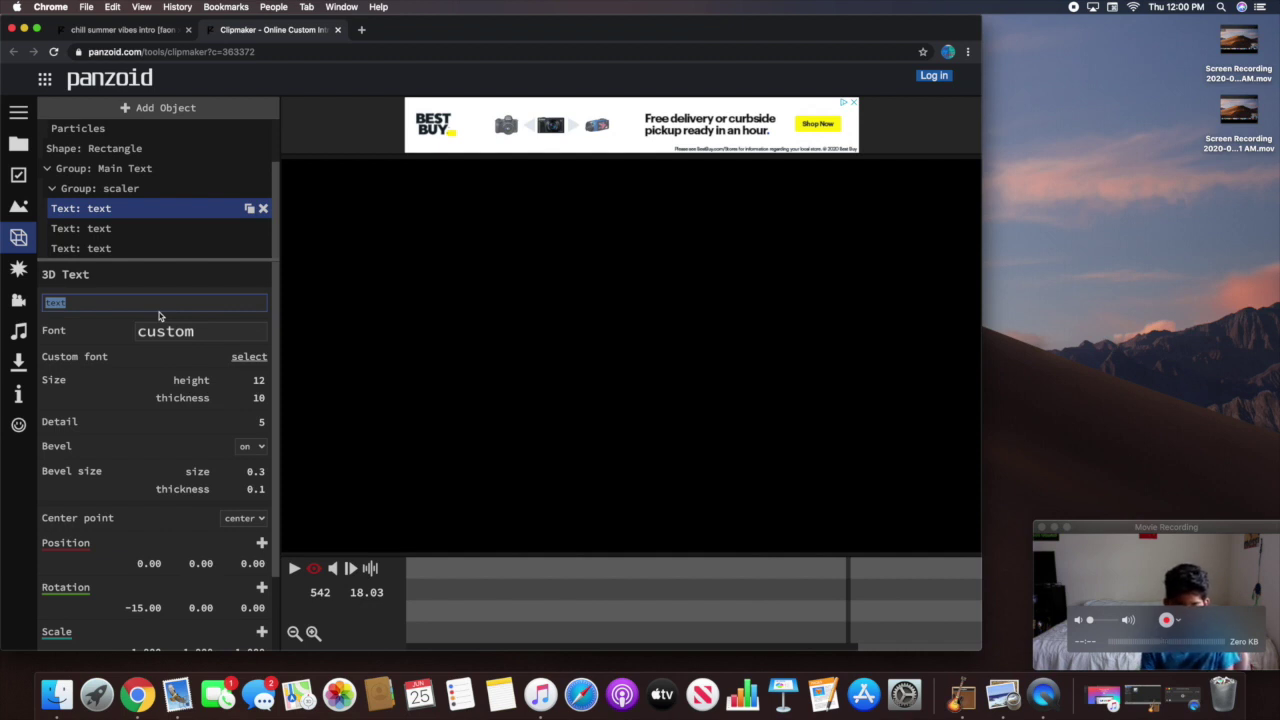
key("BackSpace")
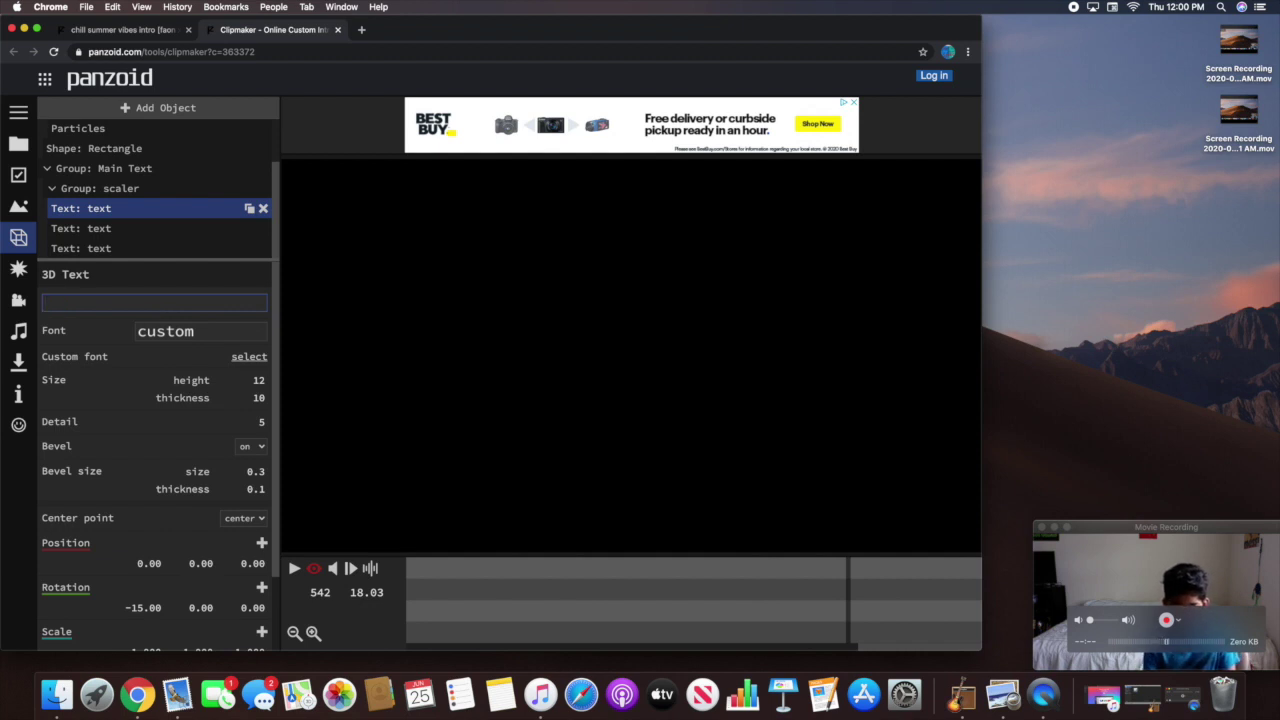
type("TheAryaSwag")
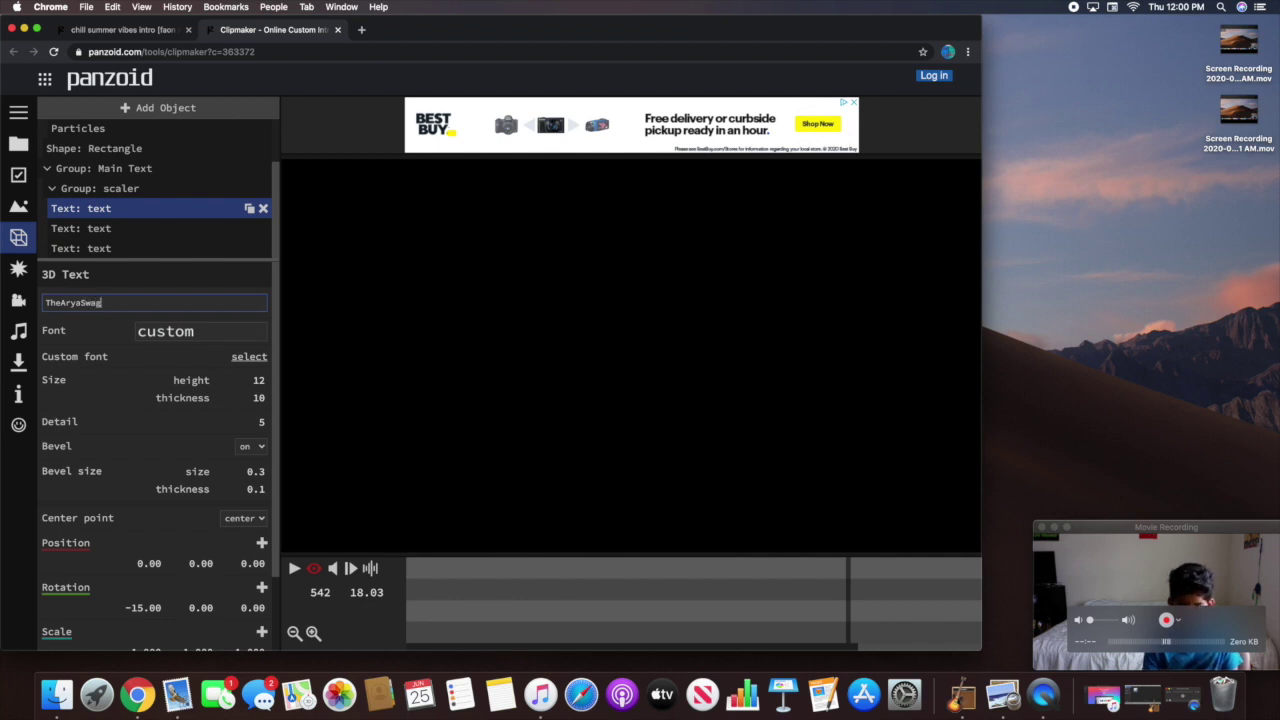
key("Return")
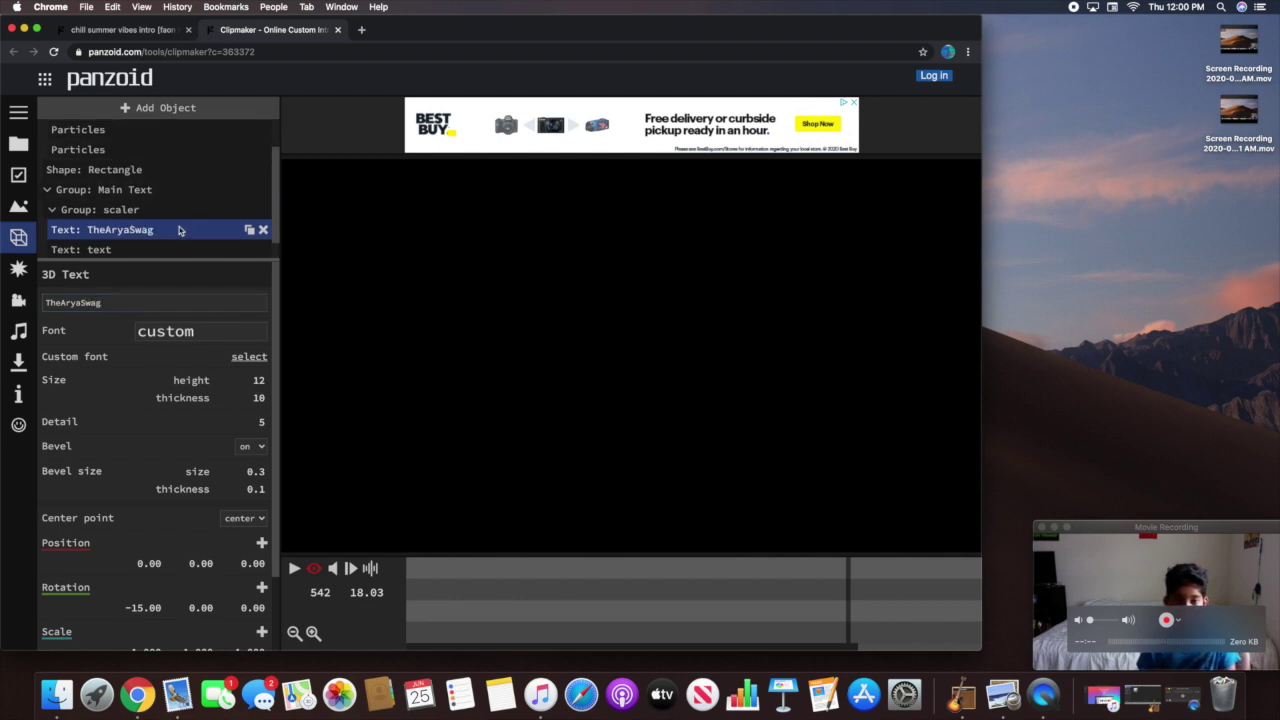
Set the second and third text layers to the creator's channel name too
left_click(189, 228)
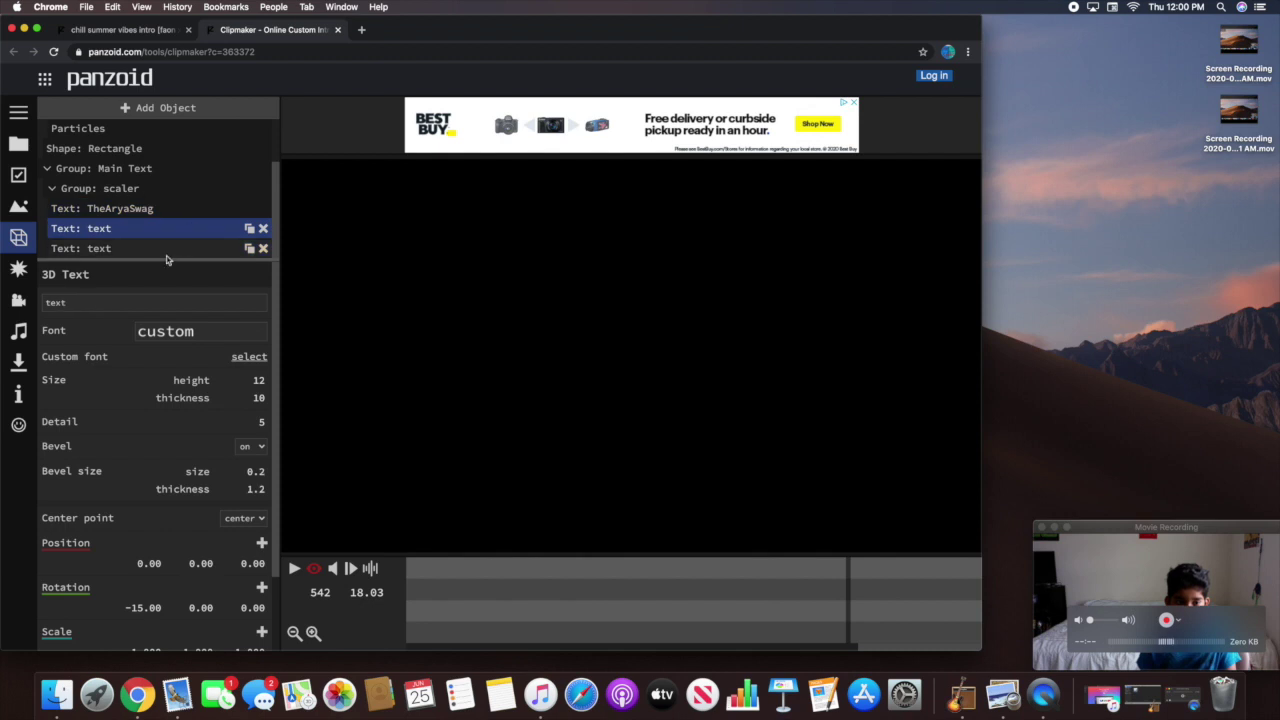
double_click(159, 303)
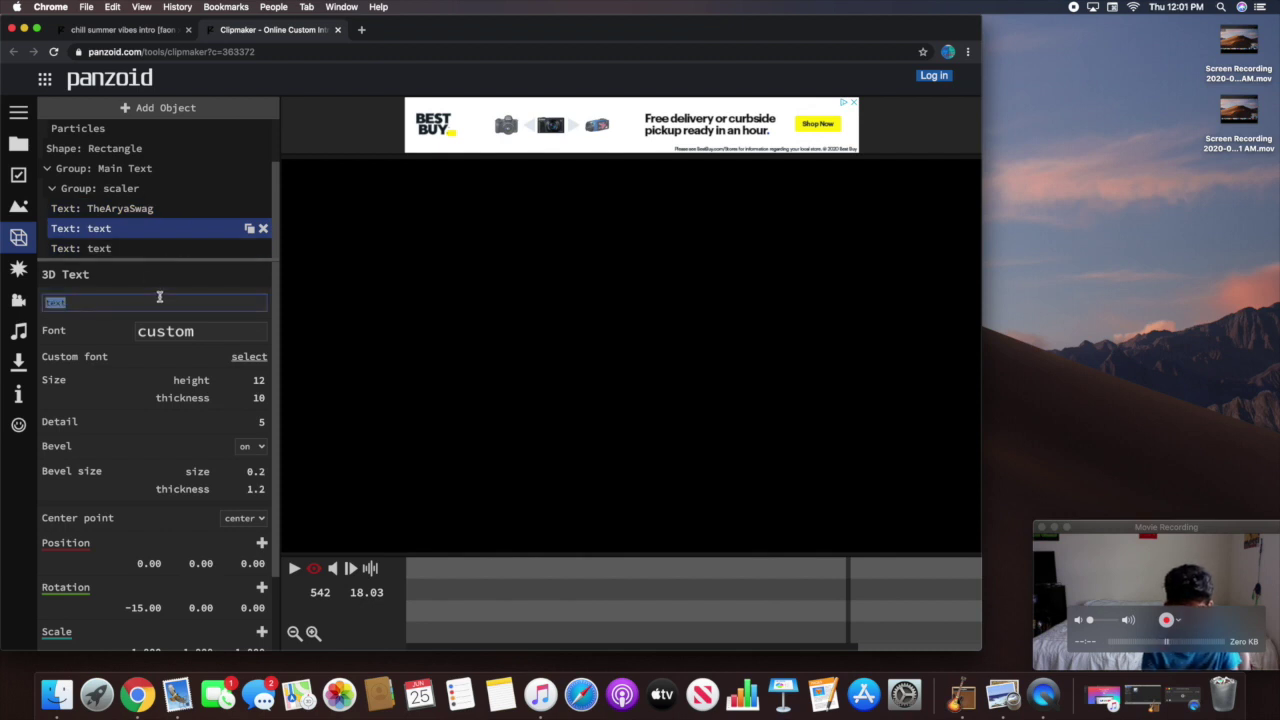
type("TheAryaSwag")
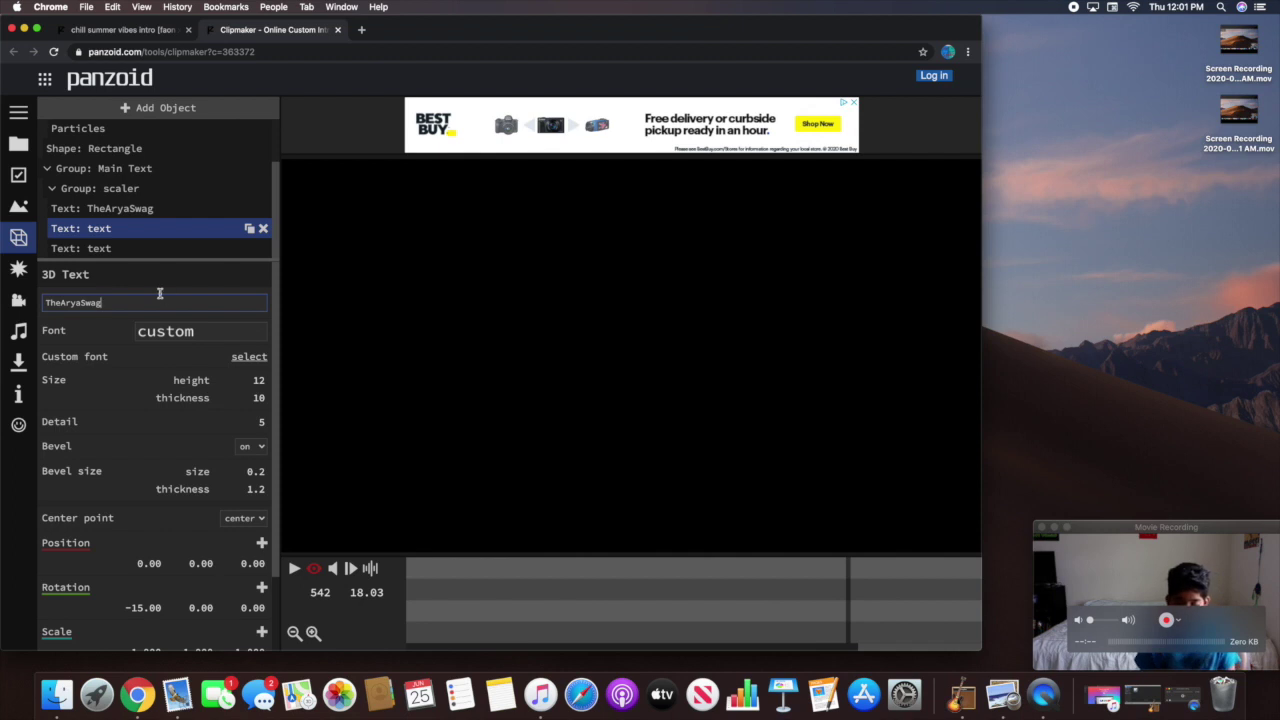
key("Return")
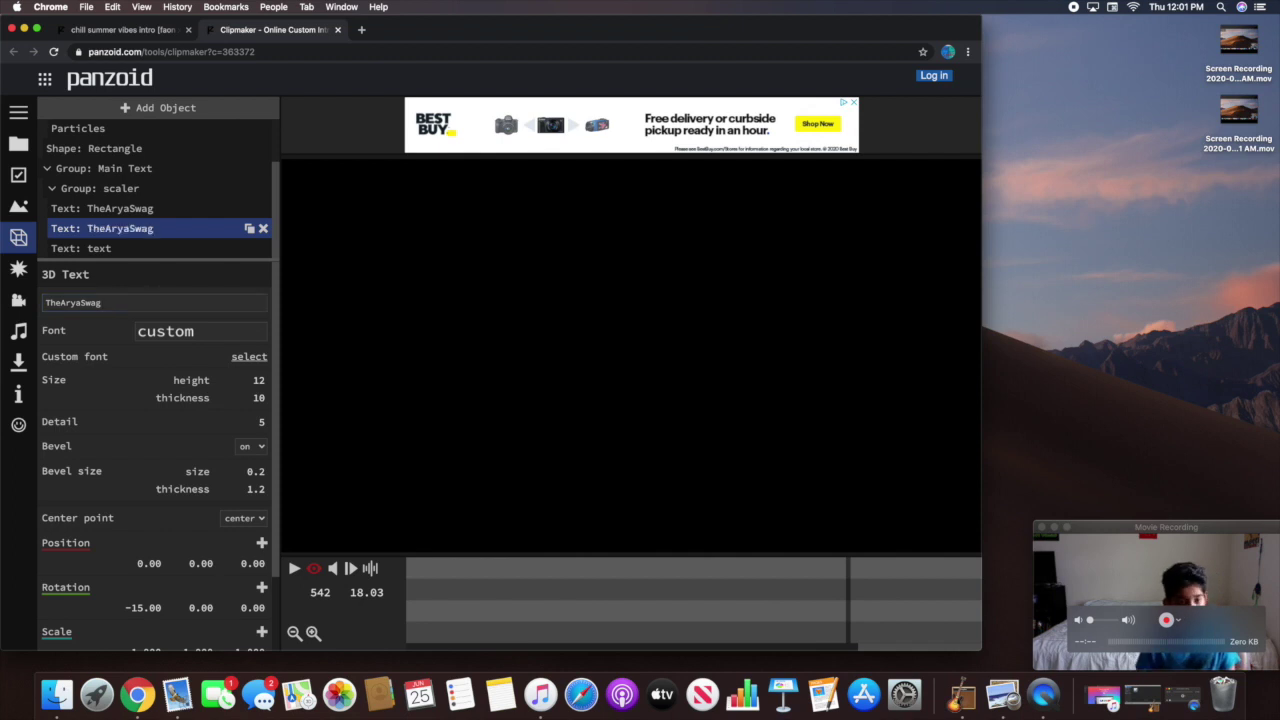
left_click(151, 248)
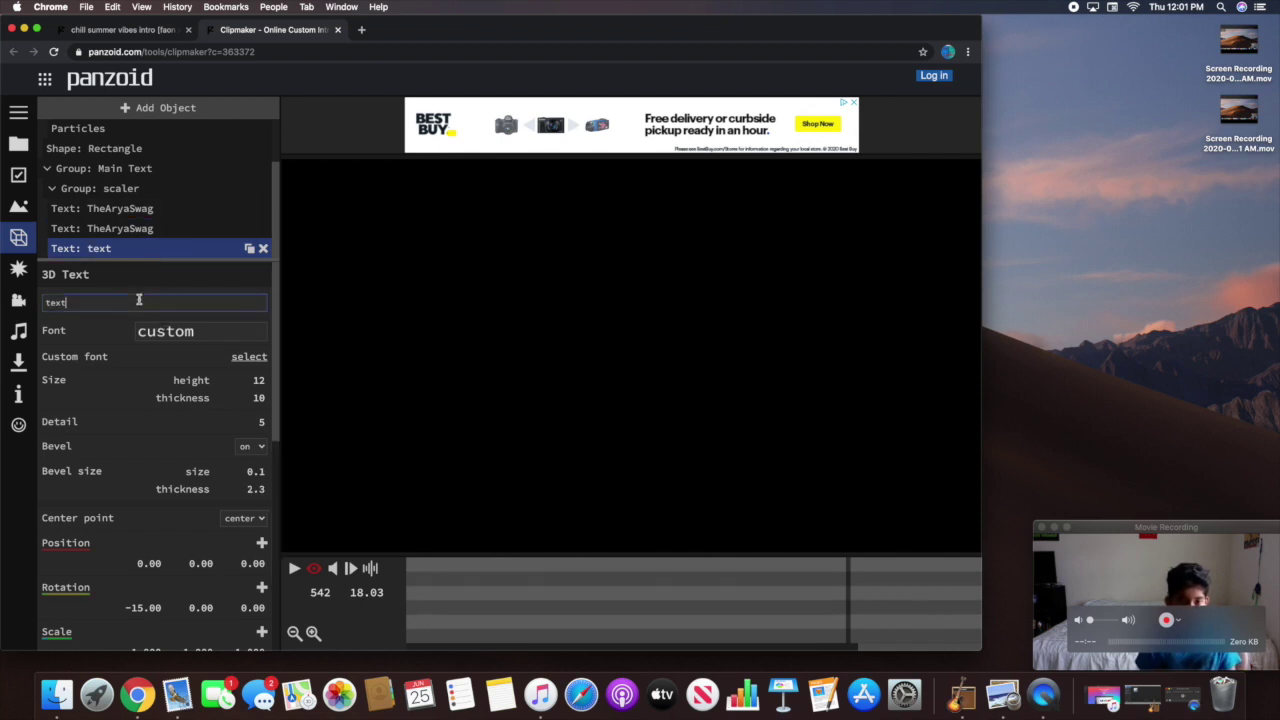
double_click(154, 303)
type("TheAr")
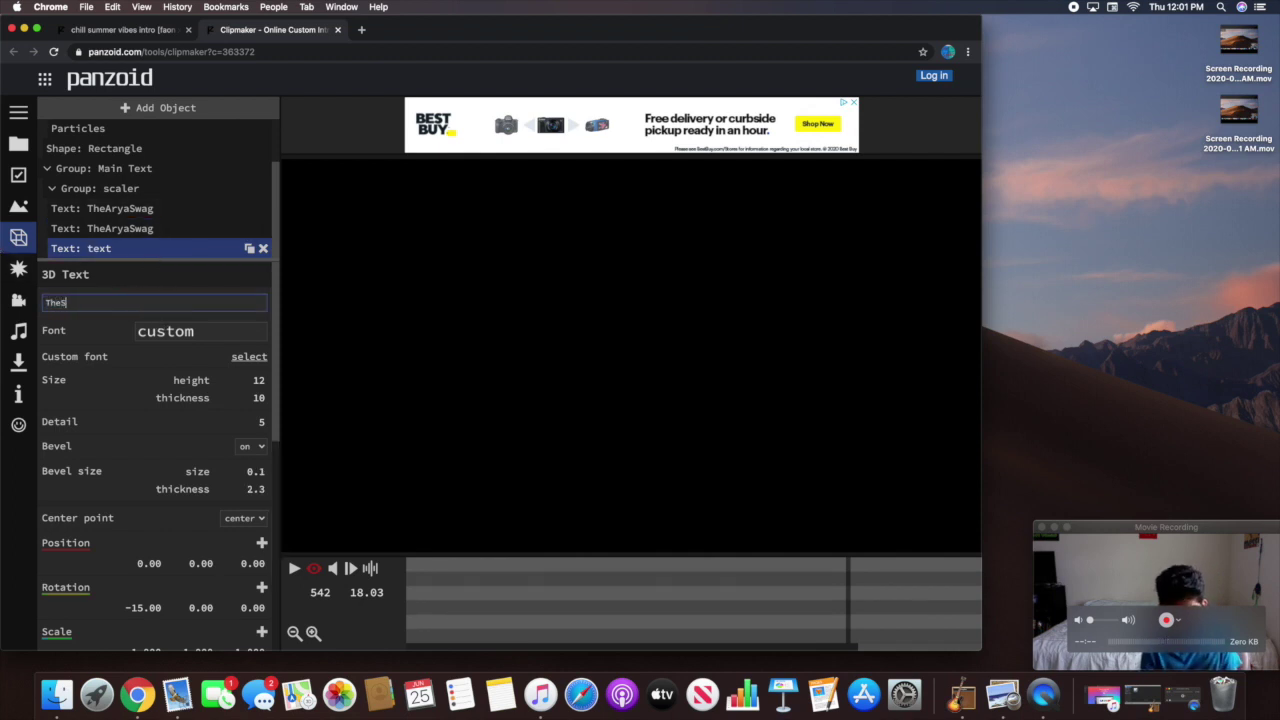
type("yaSwag")
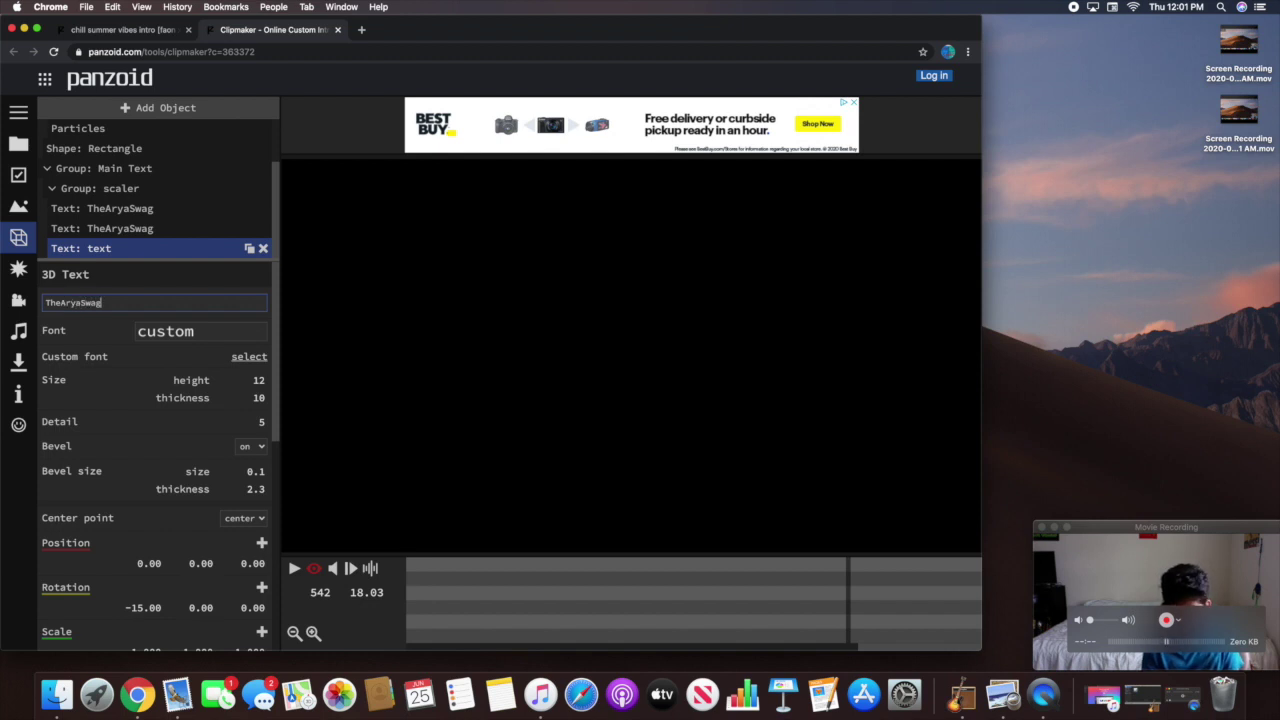
key("Return")
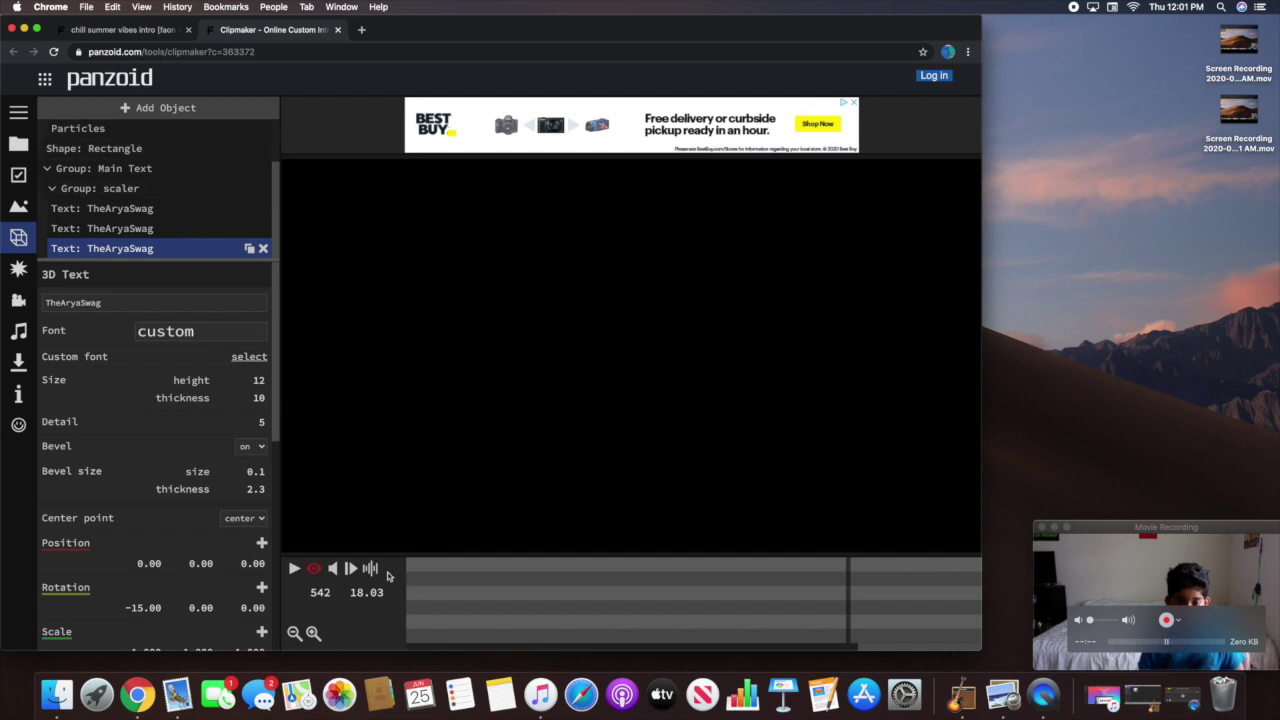
left_click(314, 569)
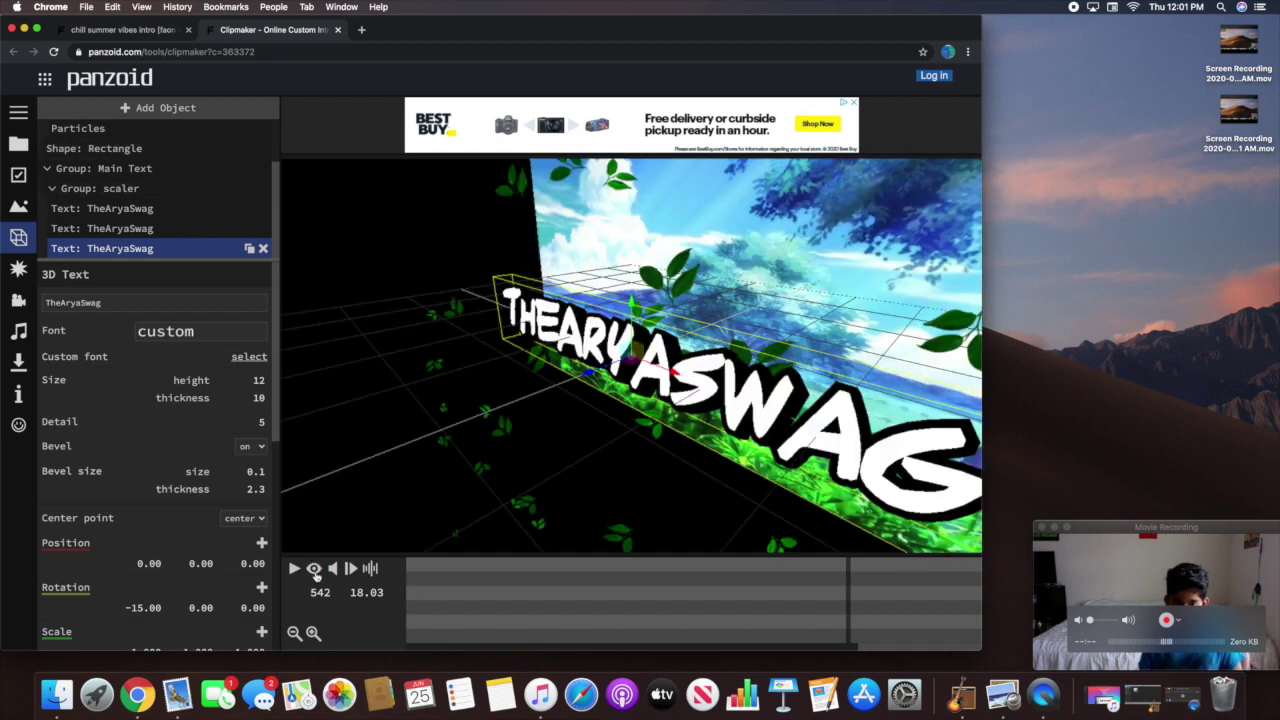
left_click(293, 569)
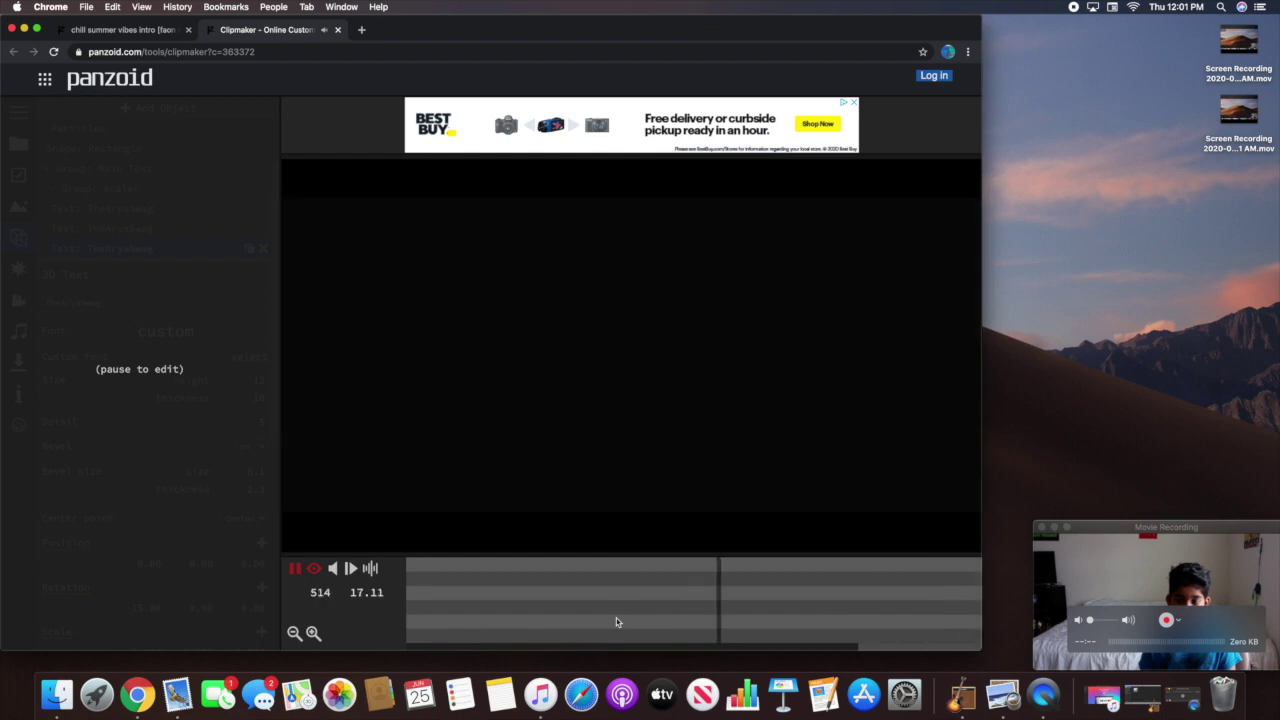
key("space")
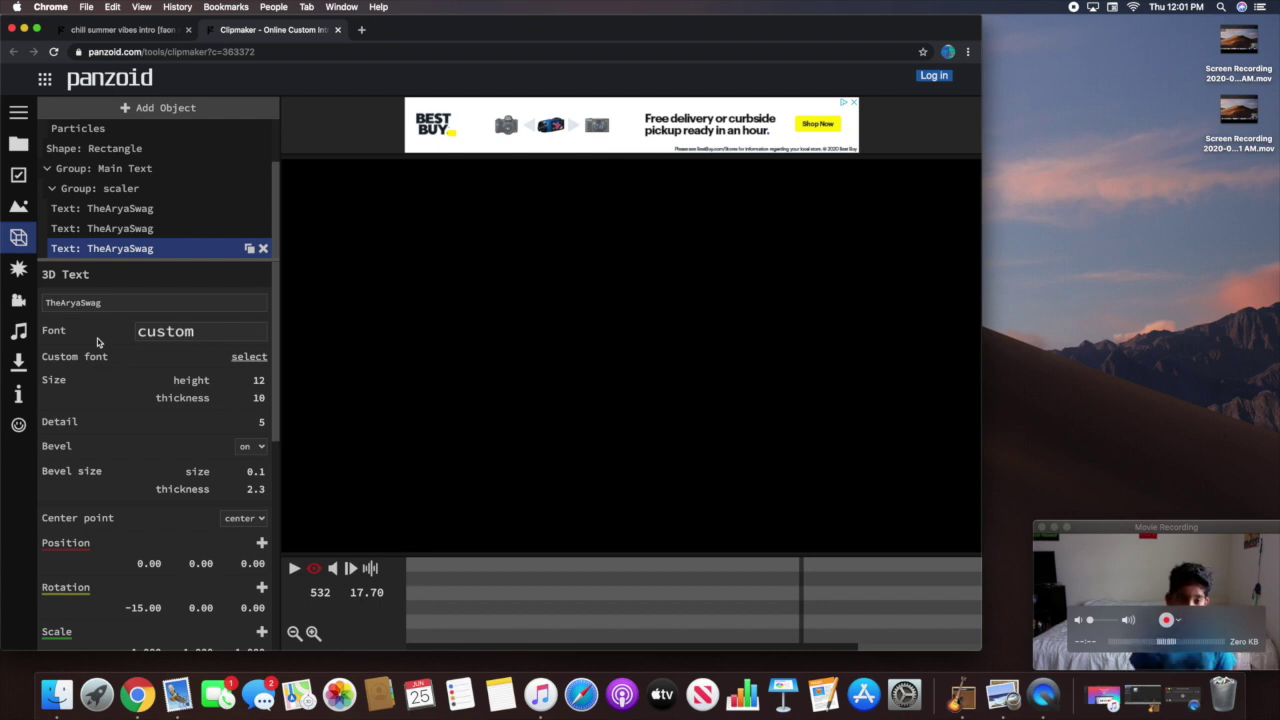
scroll(97, 338, "down", 3)
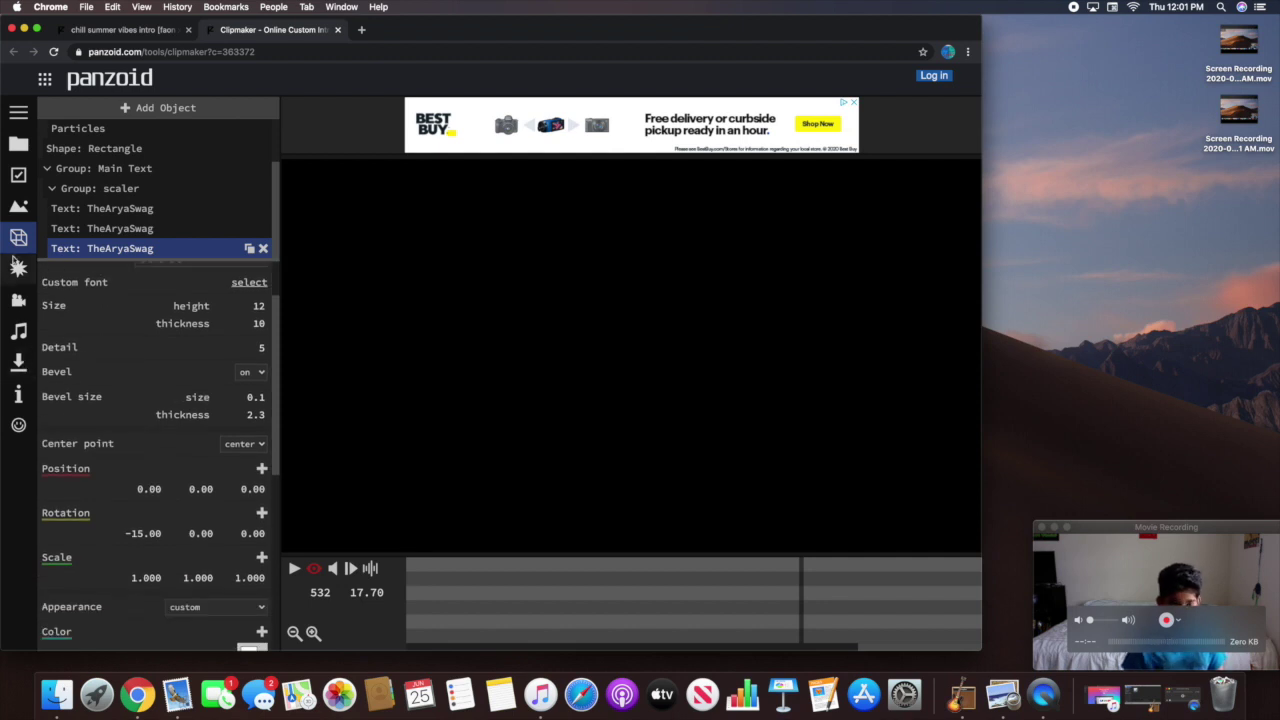
left_click(20, 363)
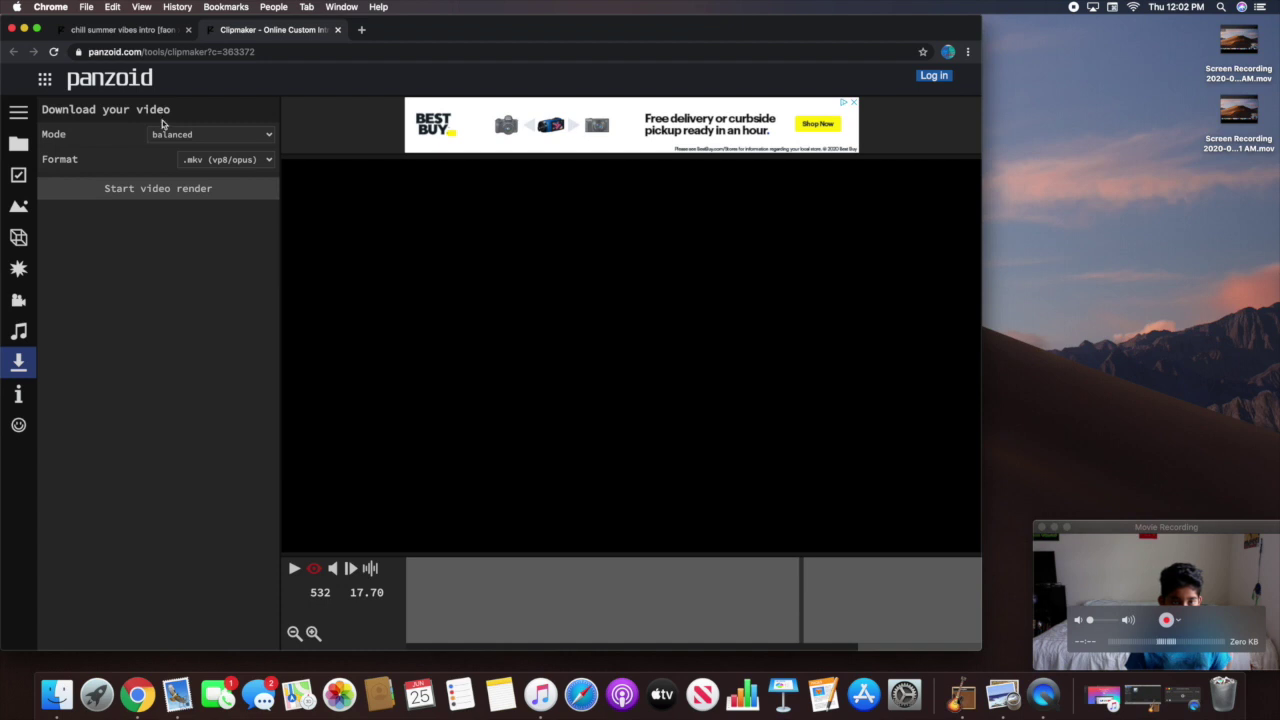
left_click(193, 138)
left_click(177, 145)
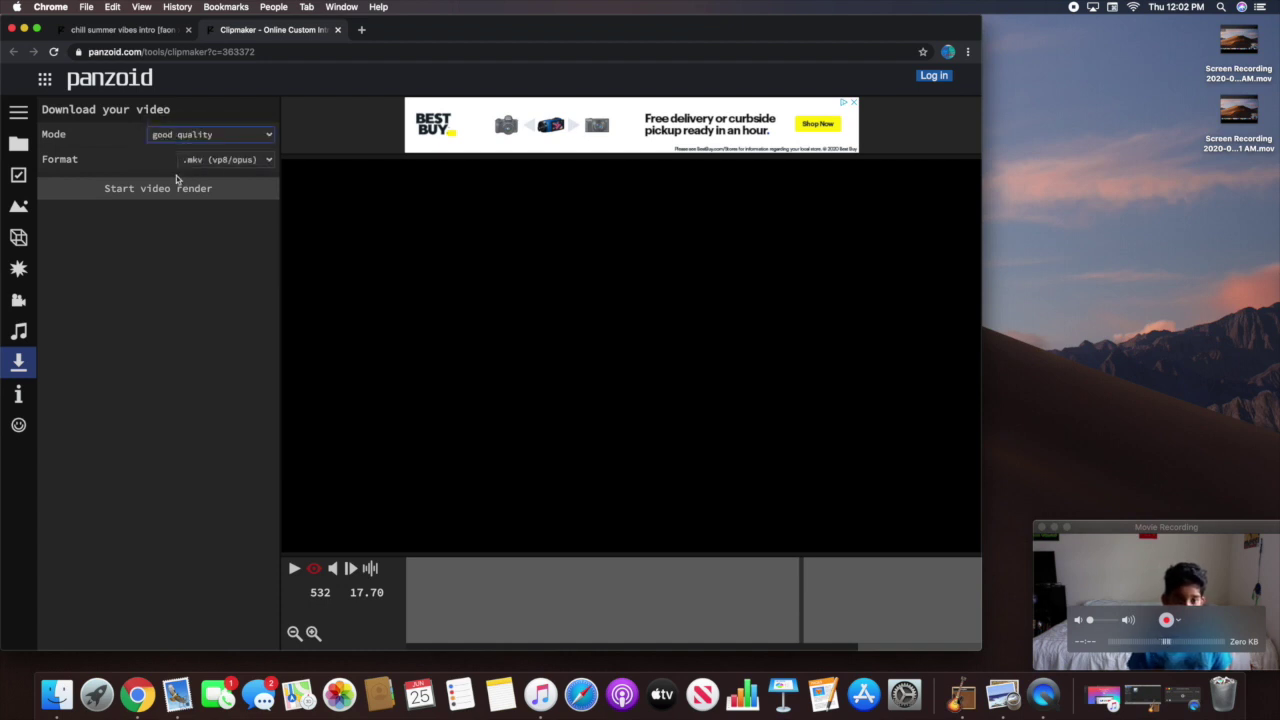
left_click(240, 157)
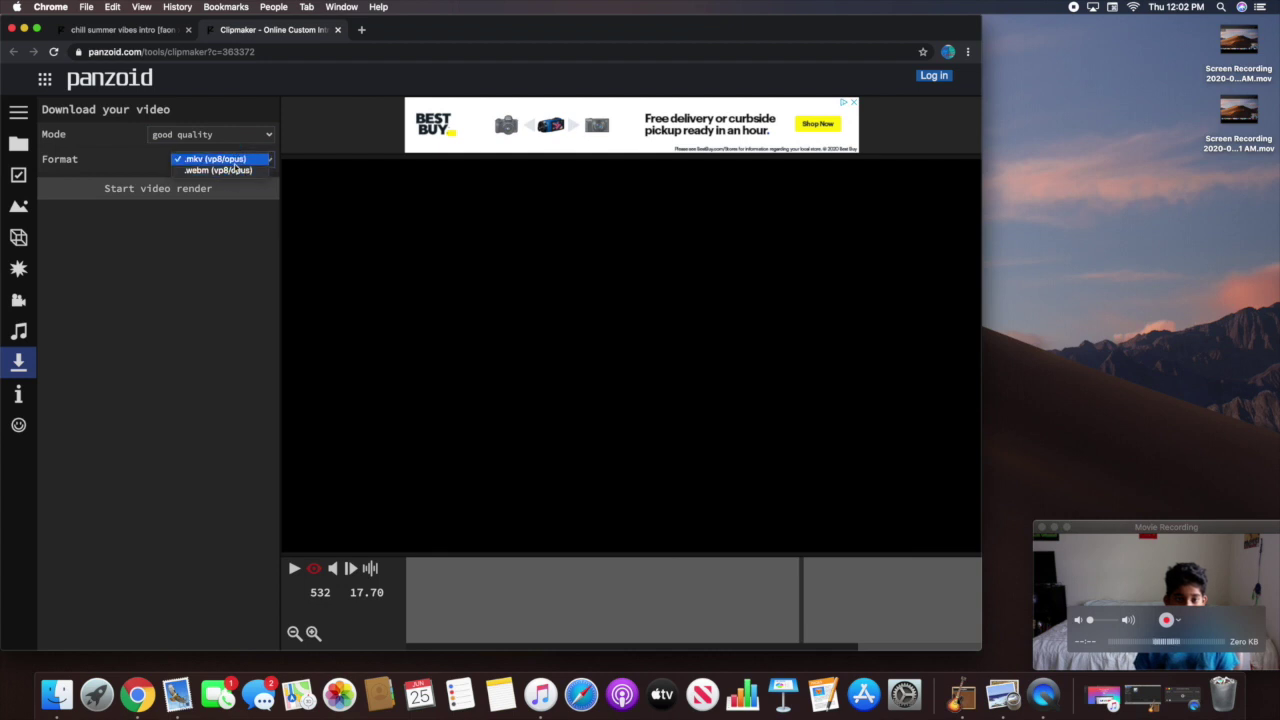
left_click(105, 152)
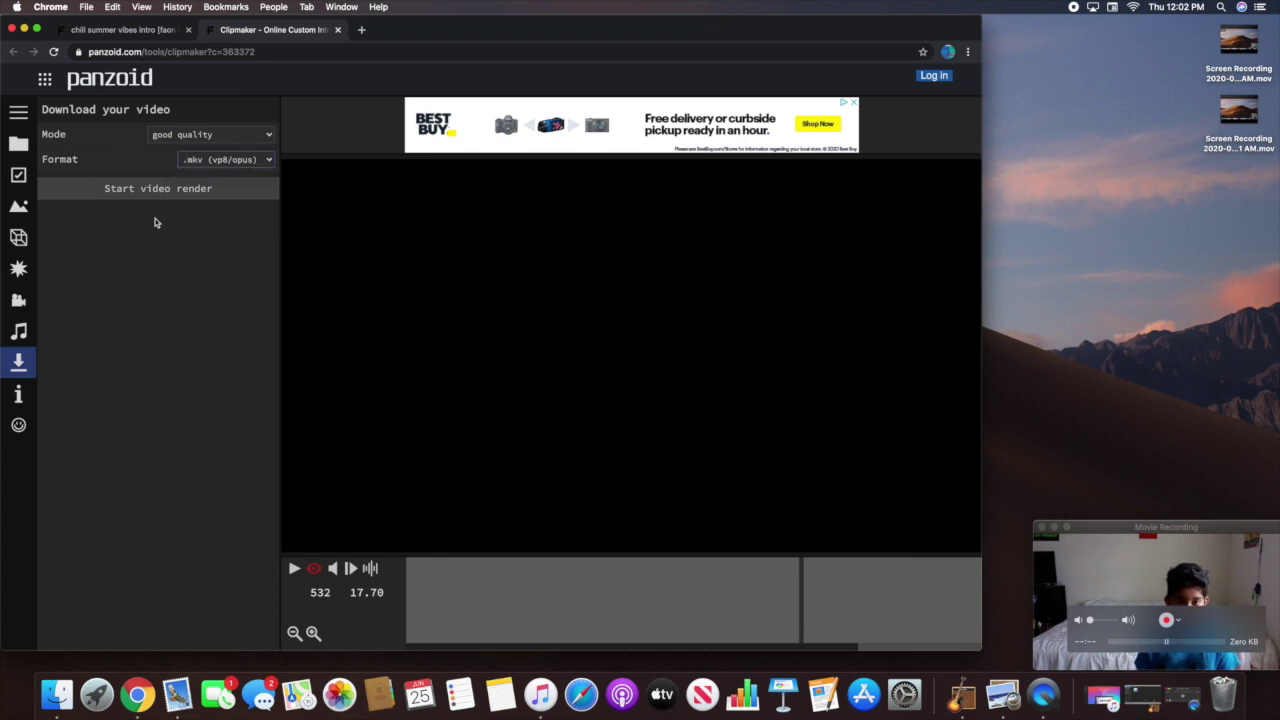
left_click(208, 193)
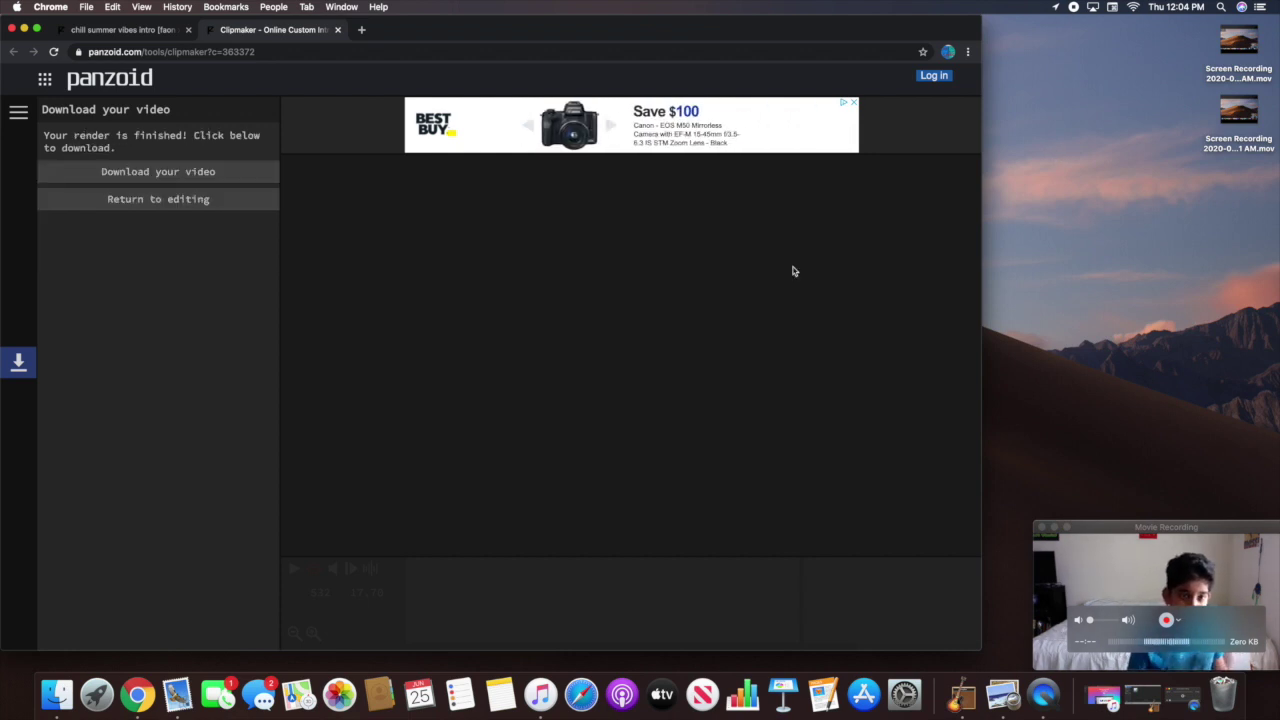
Download the finished rendered intro video
left_click(216, 180)
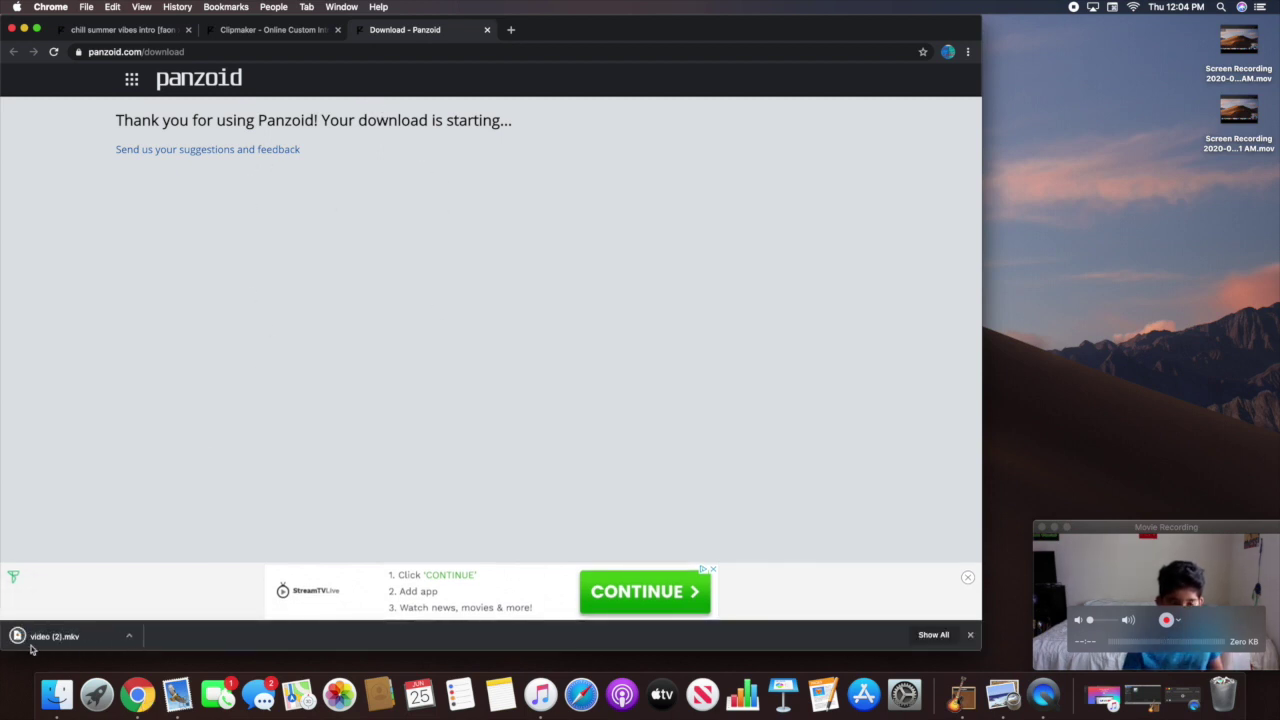
Show the downloaded video (2).mkv in Finder's Downloads folder and start renaming it
left_click(128, 640)
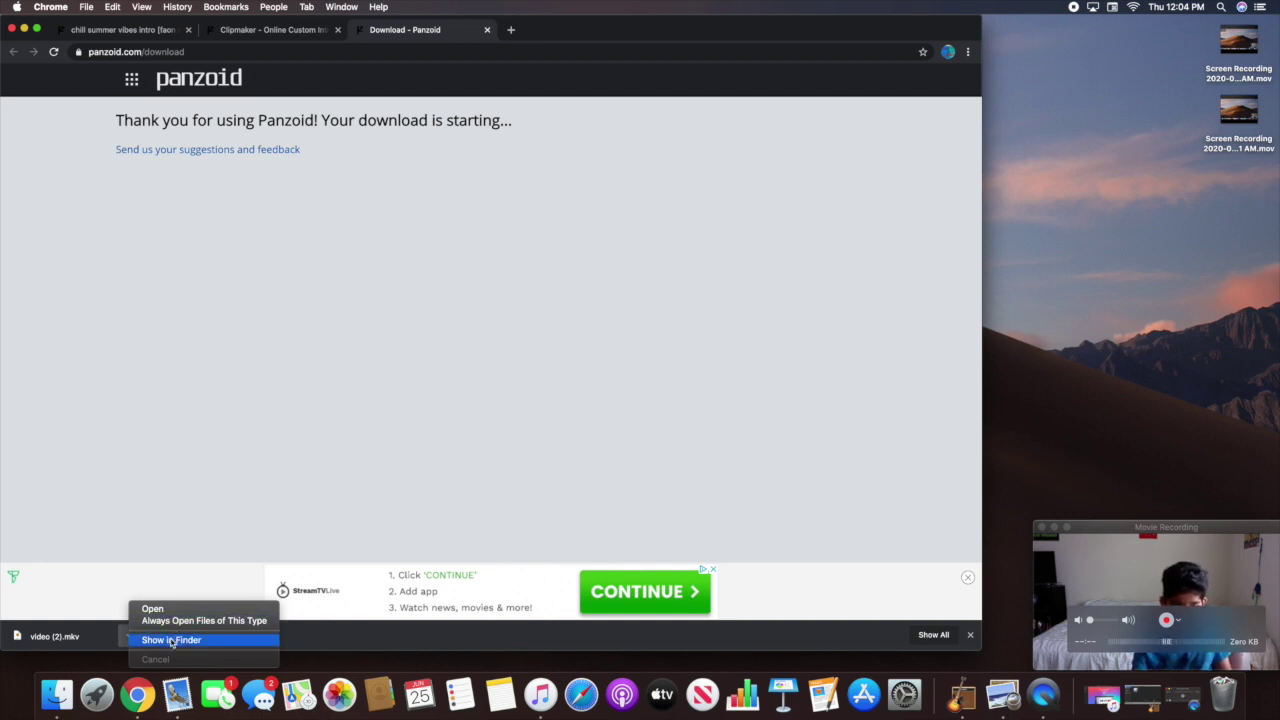
left_click(171, 640)
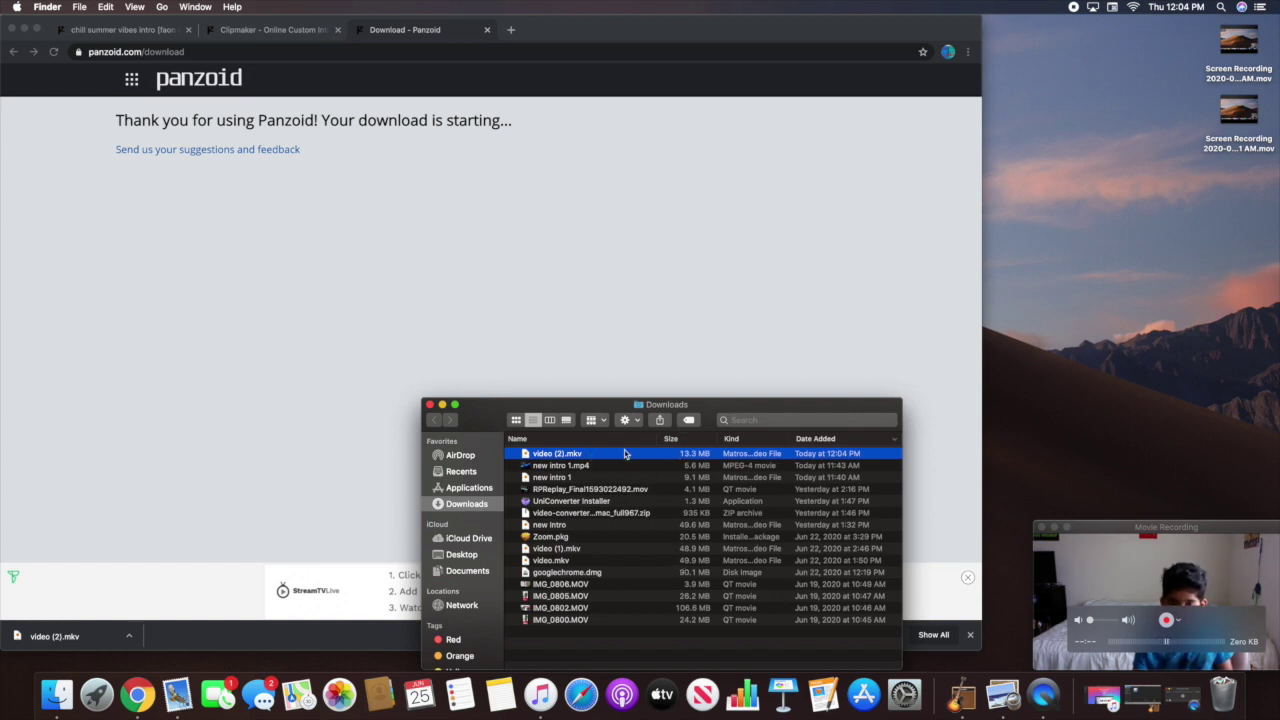
left_click_drag(560, 456, 560, 458)
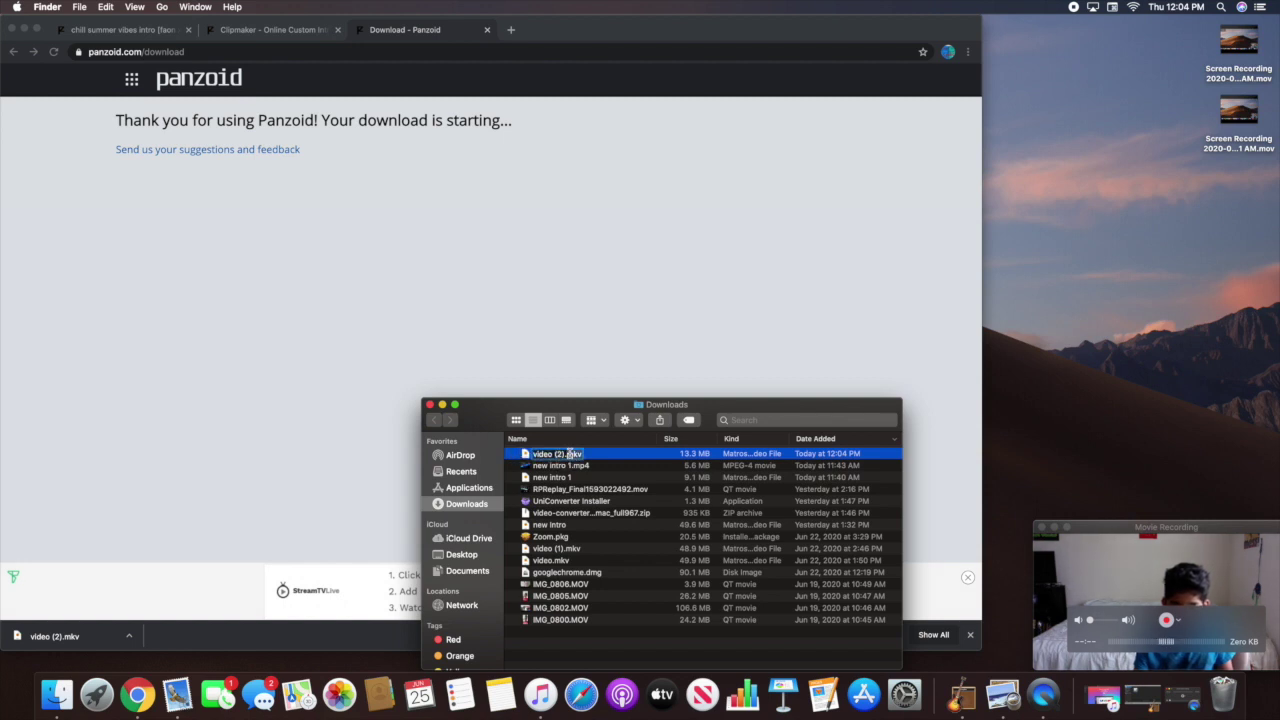
Rename video (2).mkv to 'Tutorial' and close the Downloads window
key("BackSpace")
key("BackSpace")
key("BackSpace")
key("BackSpace")
key("BackSpace")
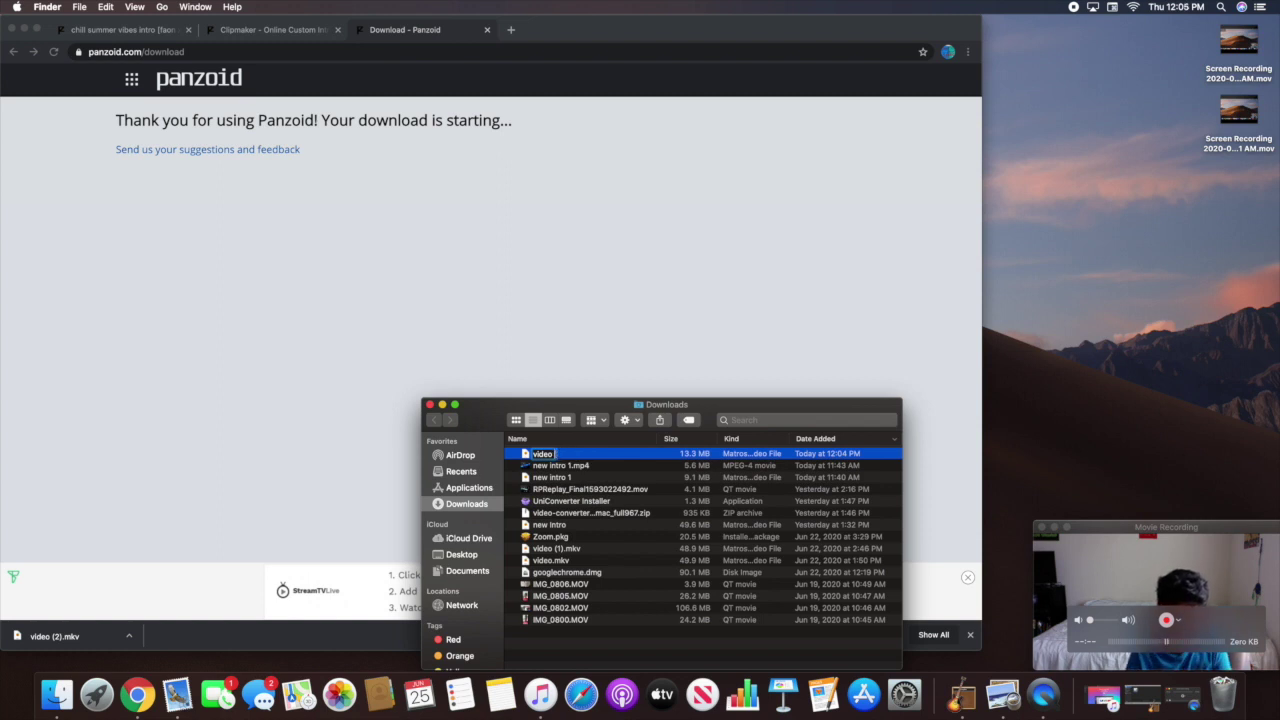
key("BackSpace")
key("BackSpace")
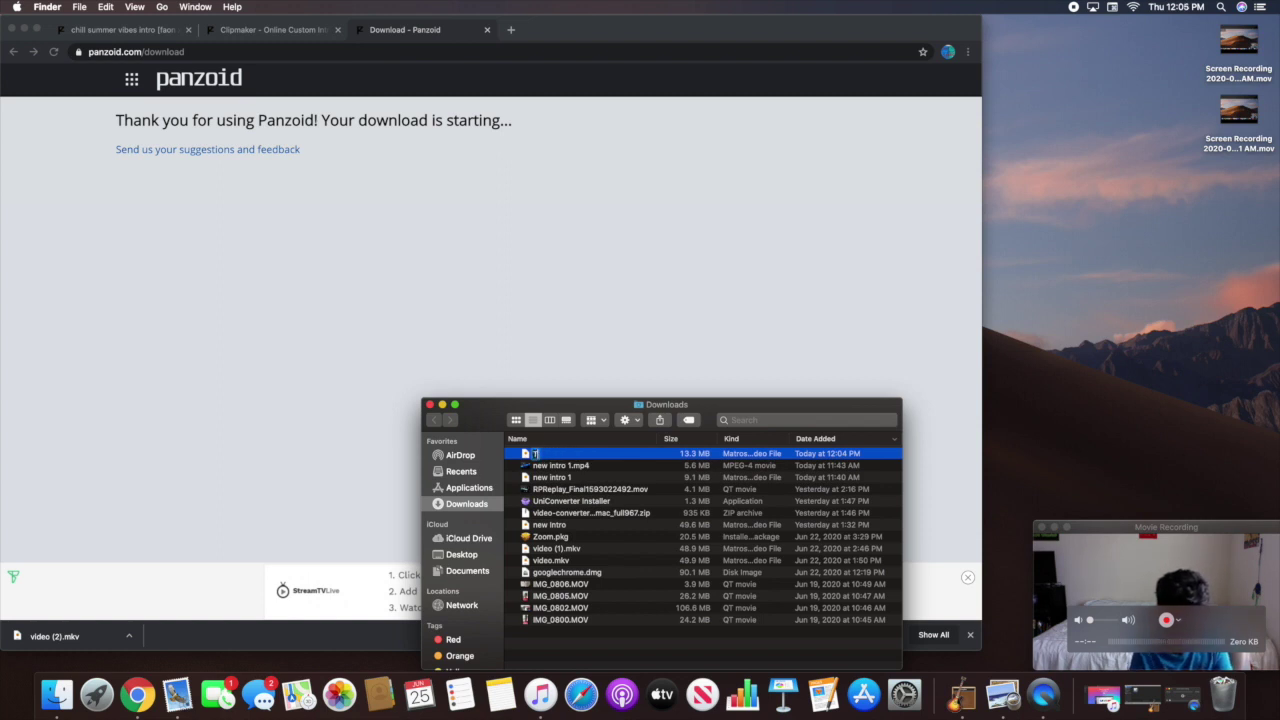
type("Tutori")
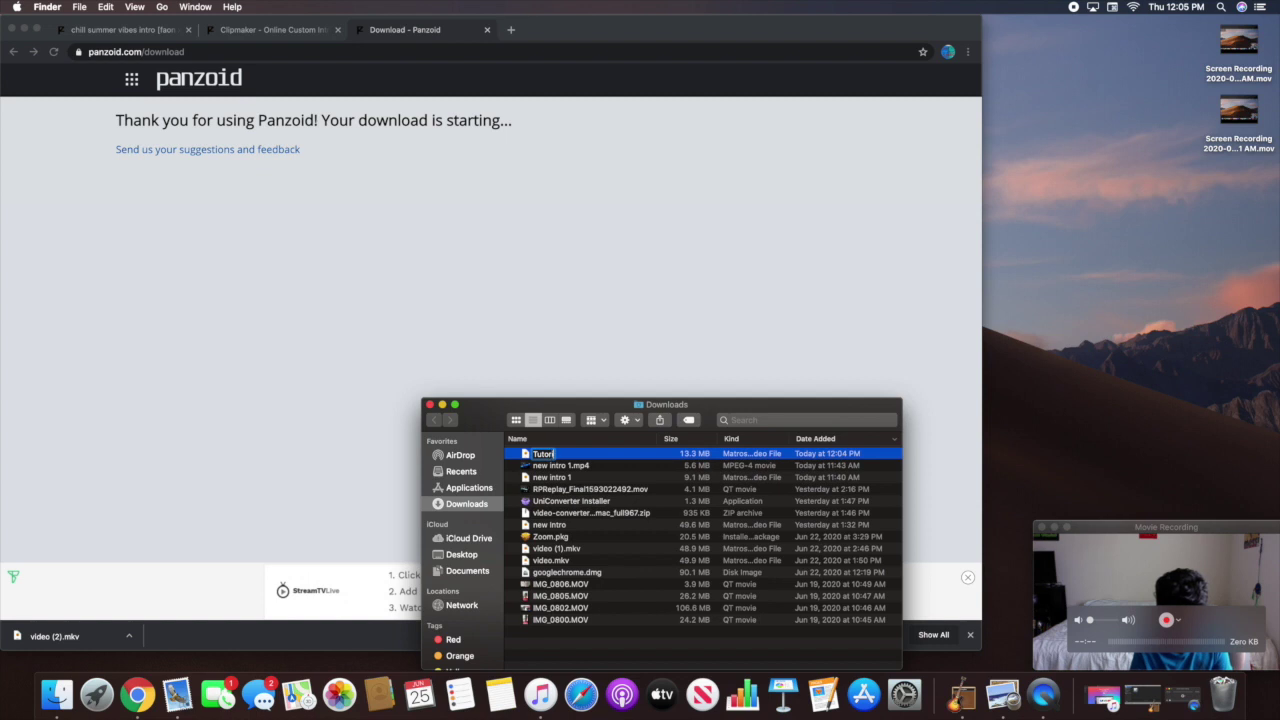
type("al")
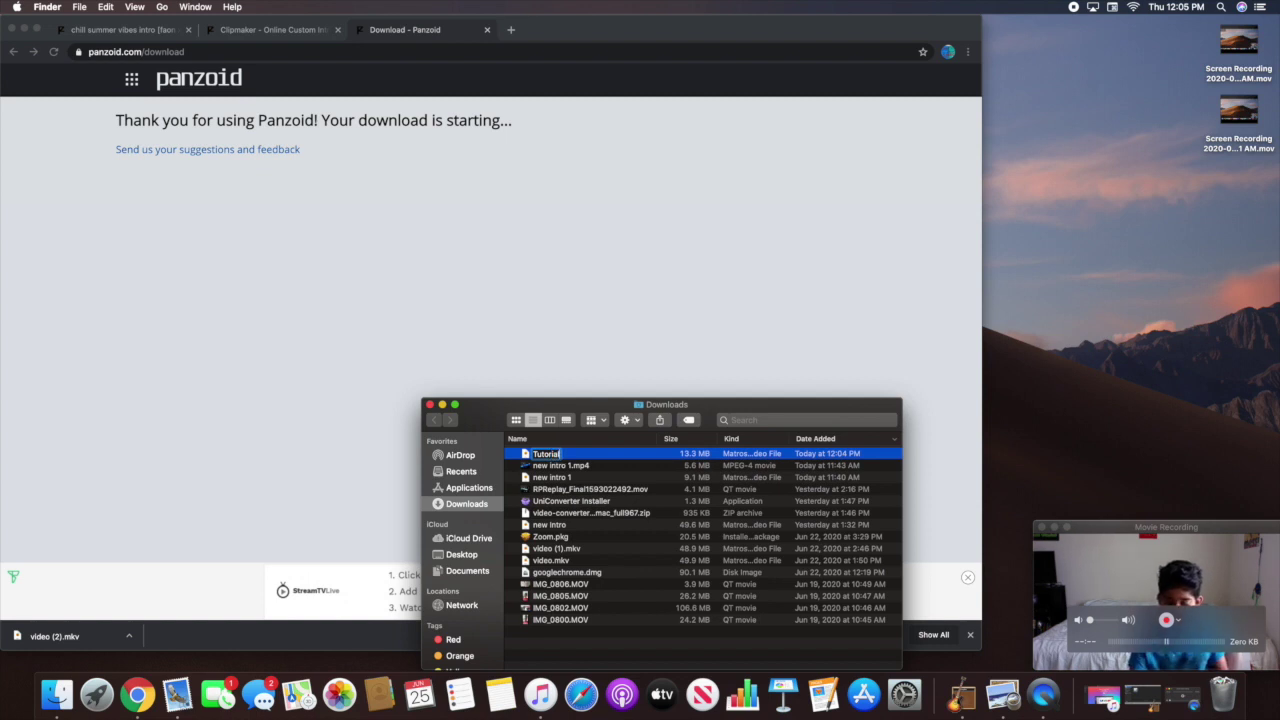
key("Return")
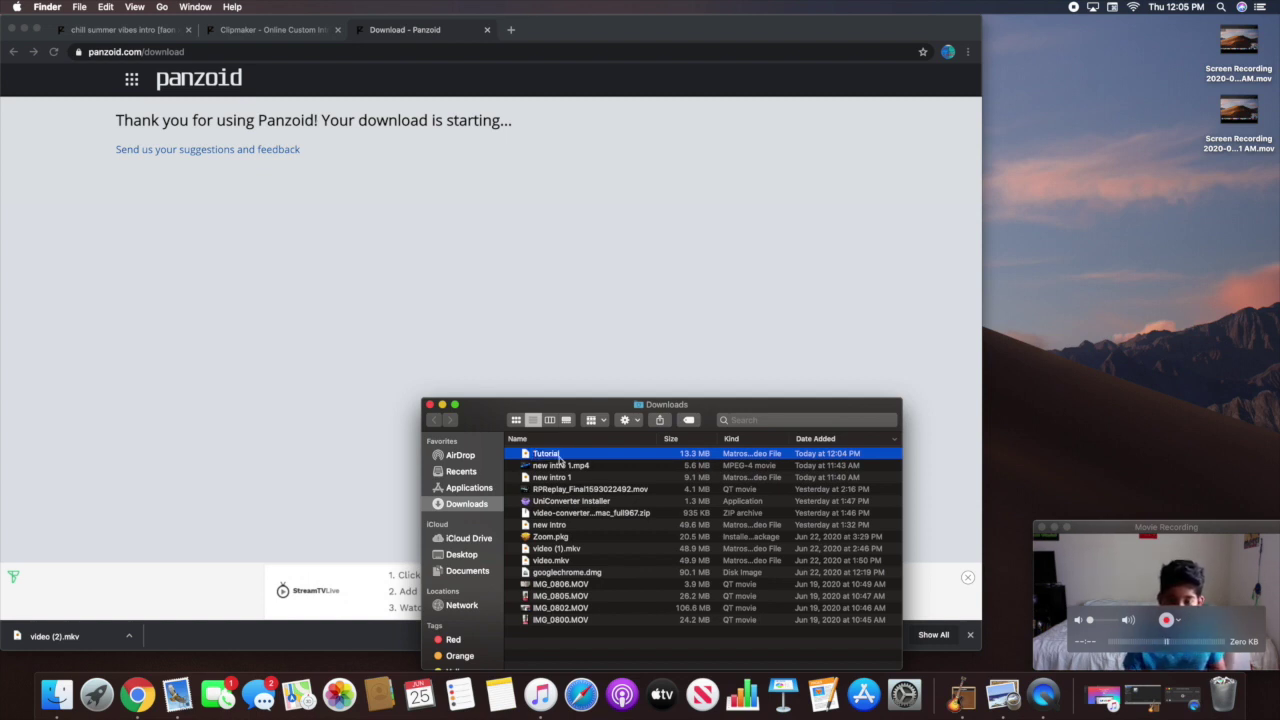
left_click(430, 405)
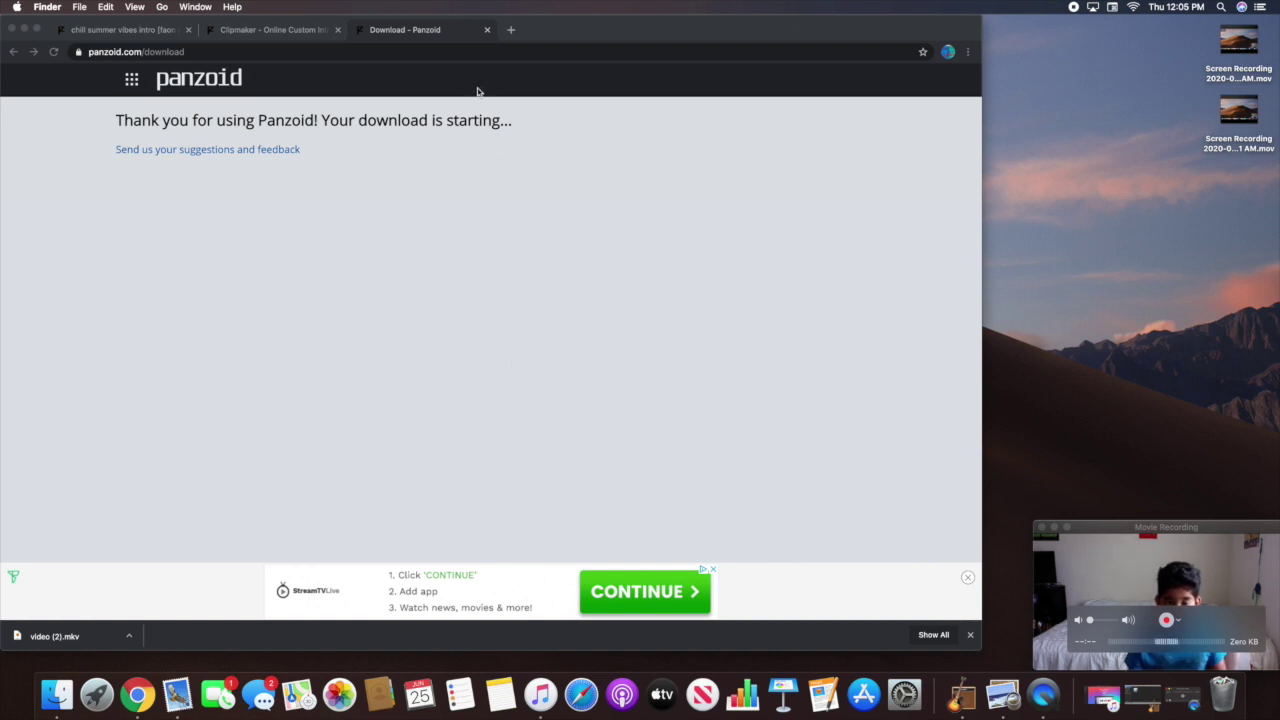
left_click(513, 32)
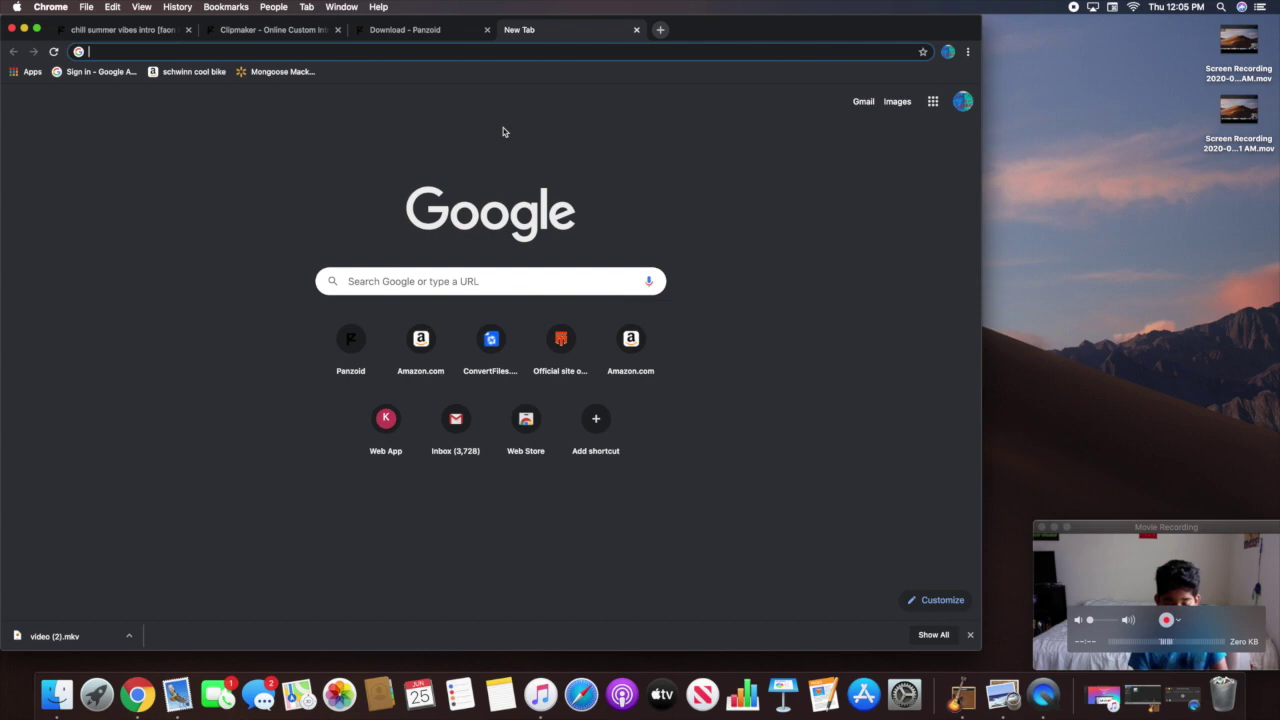
Load convertfiles.com, correcting the mistyped address, and open its local file picker
type("www.")
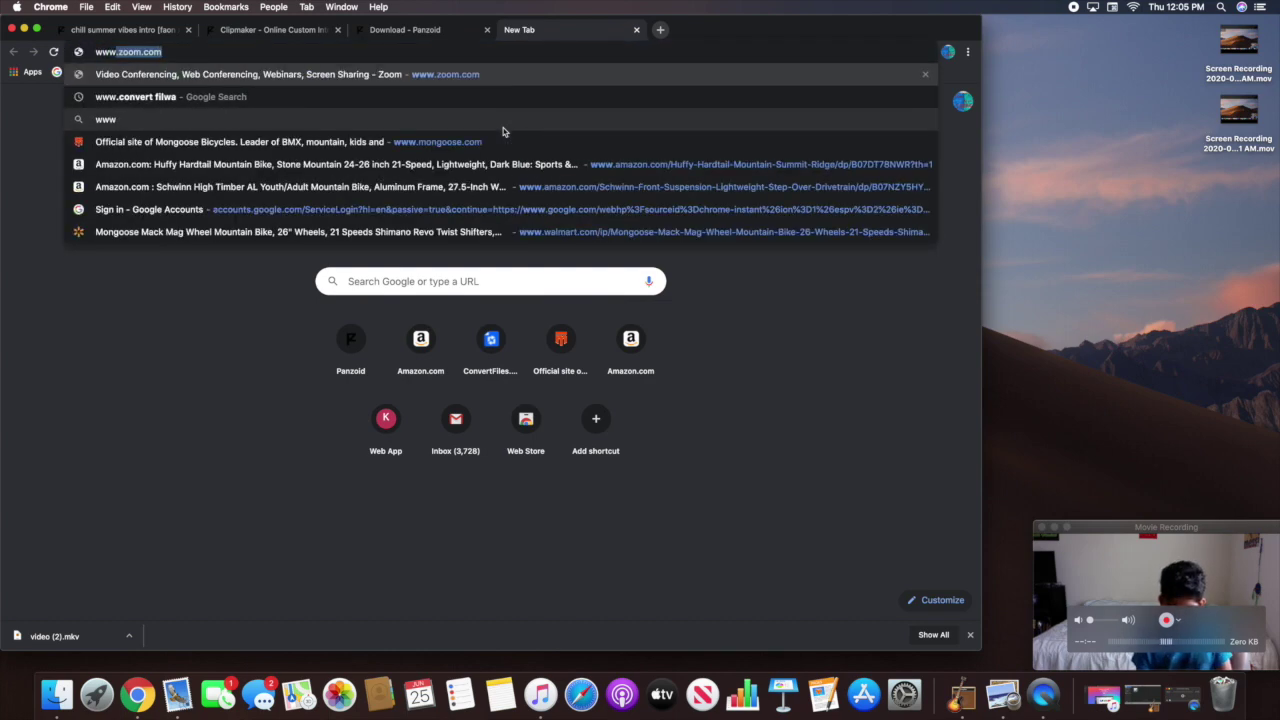
type("convert")
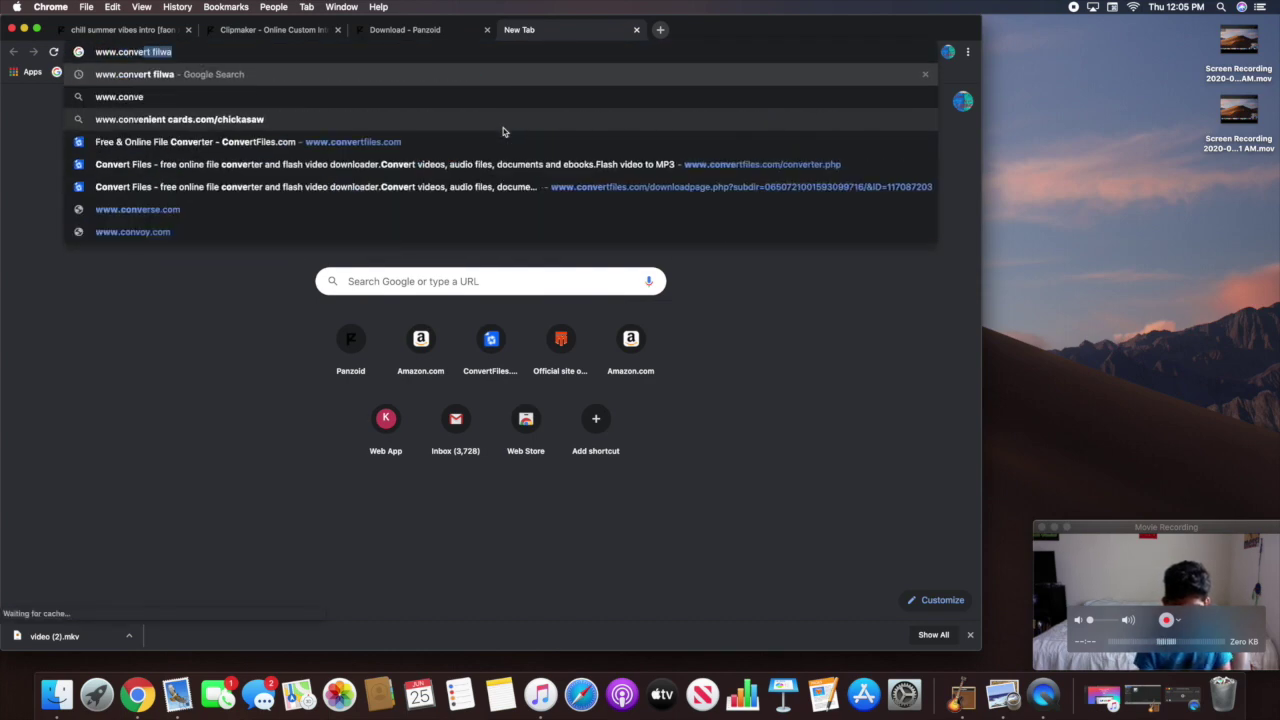
type("f")
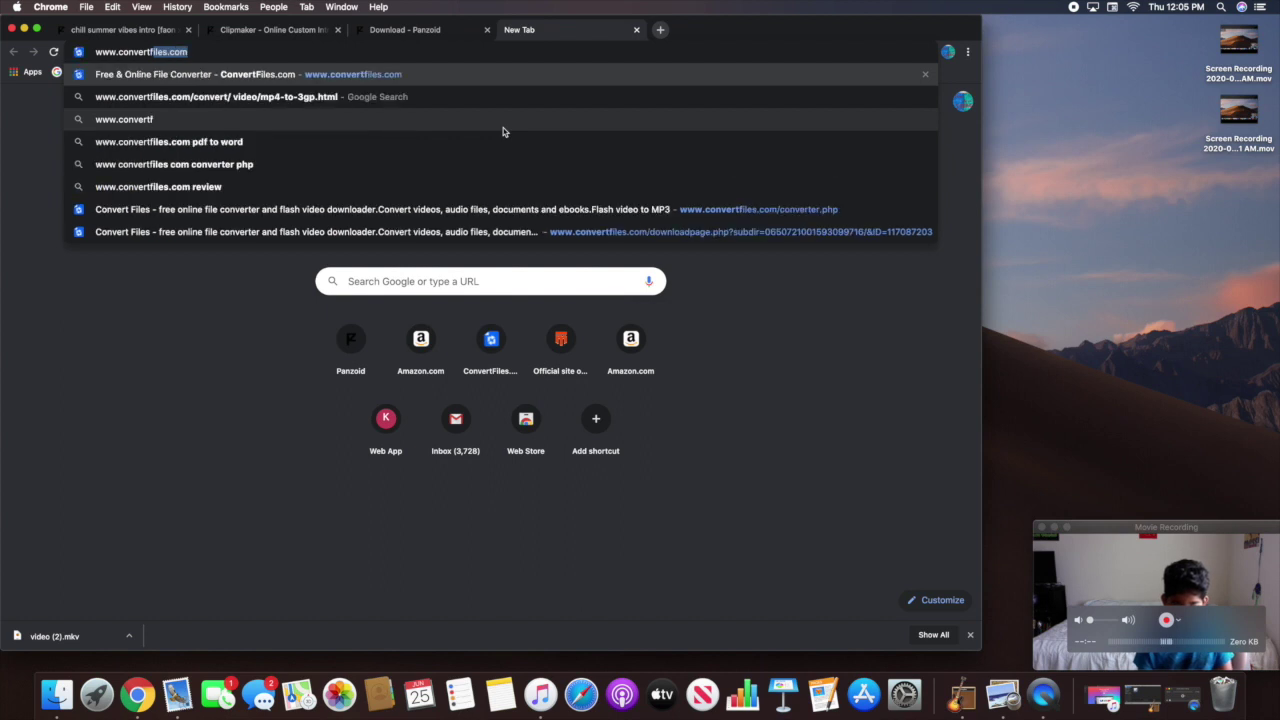
type("iles.com")
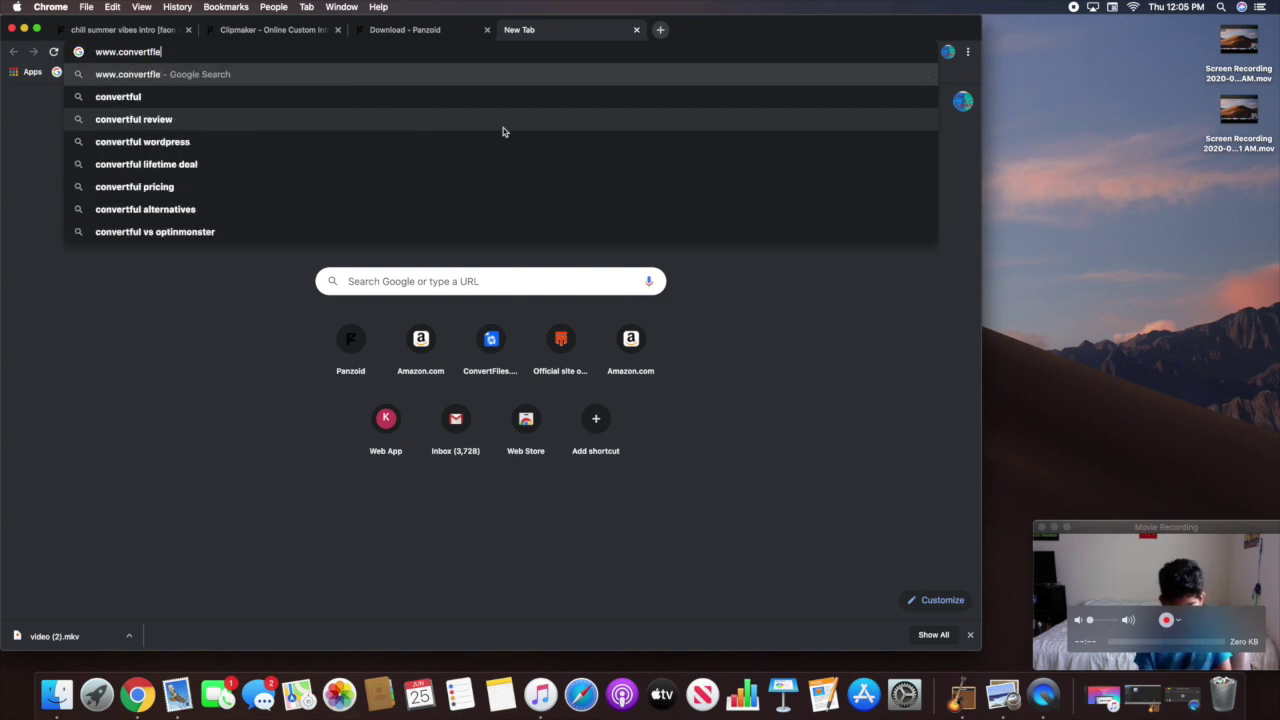
key("Return")
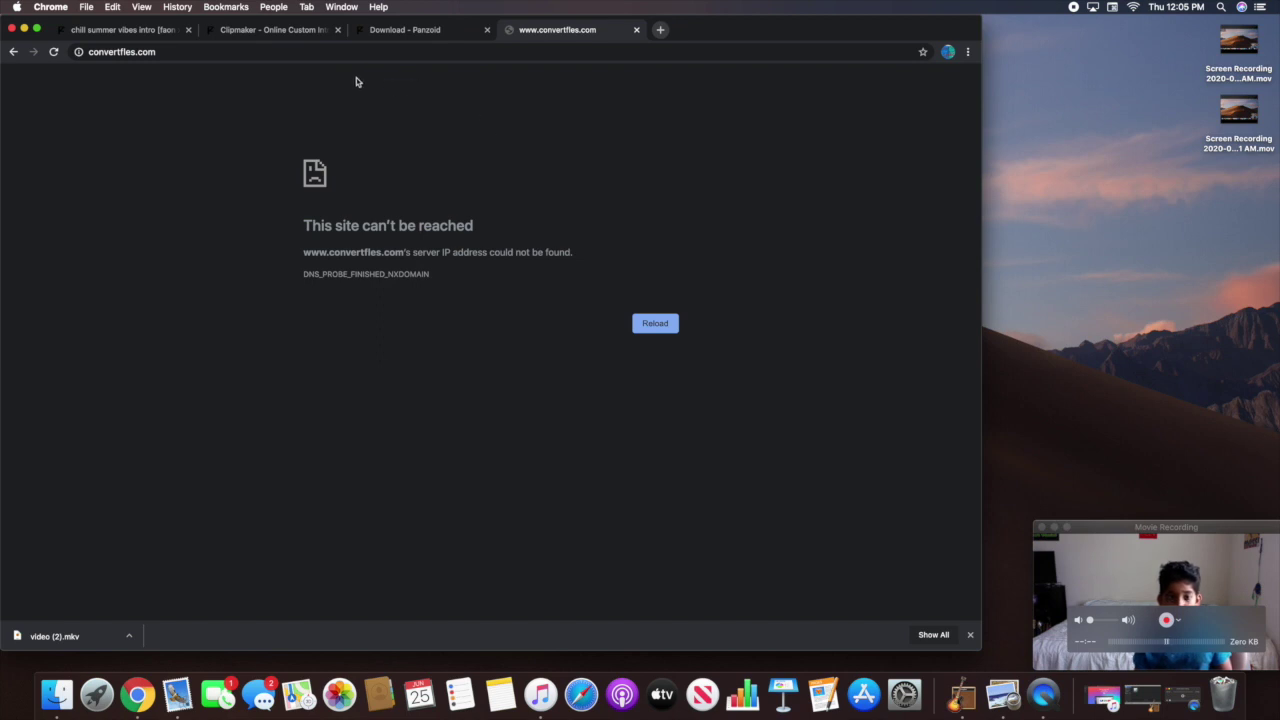
left_click(304, 48)
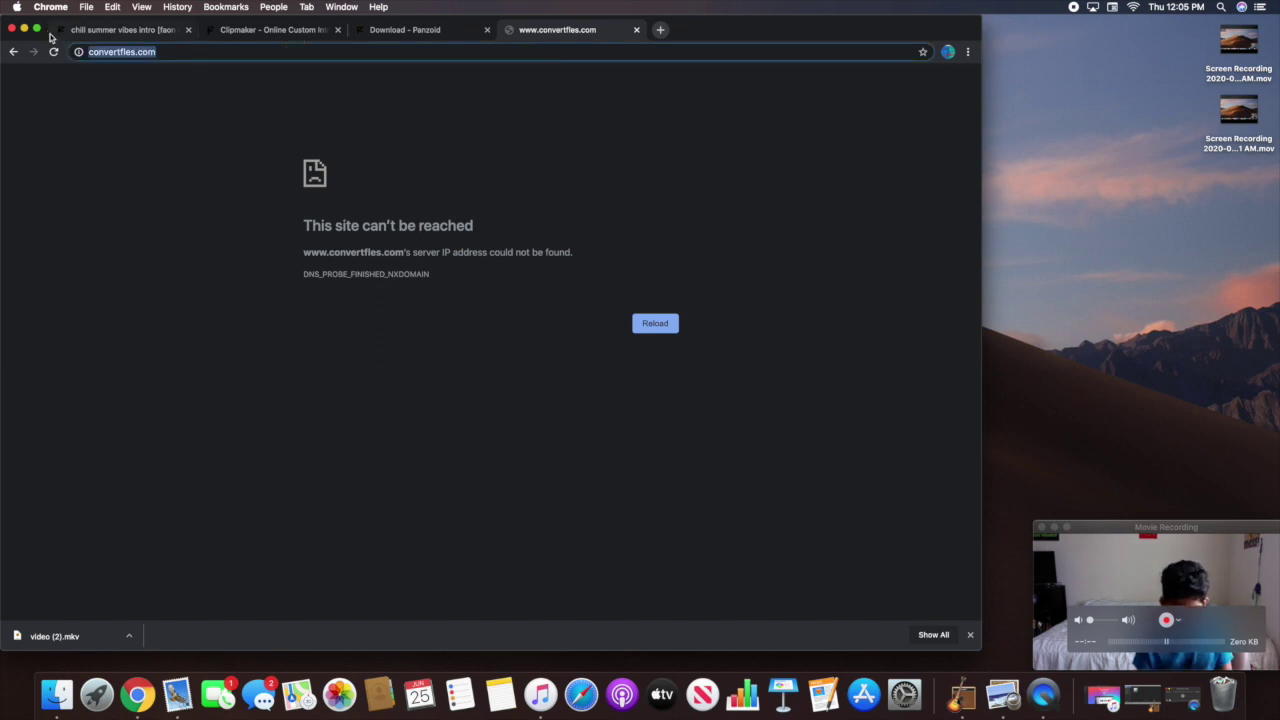
type("convert")
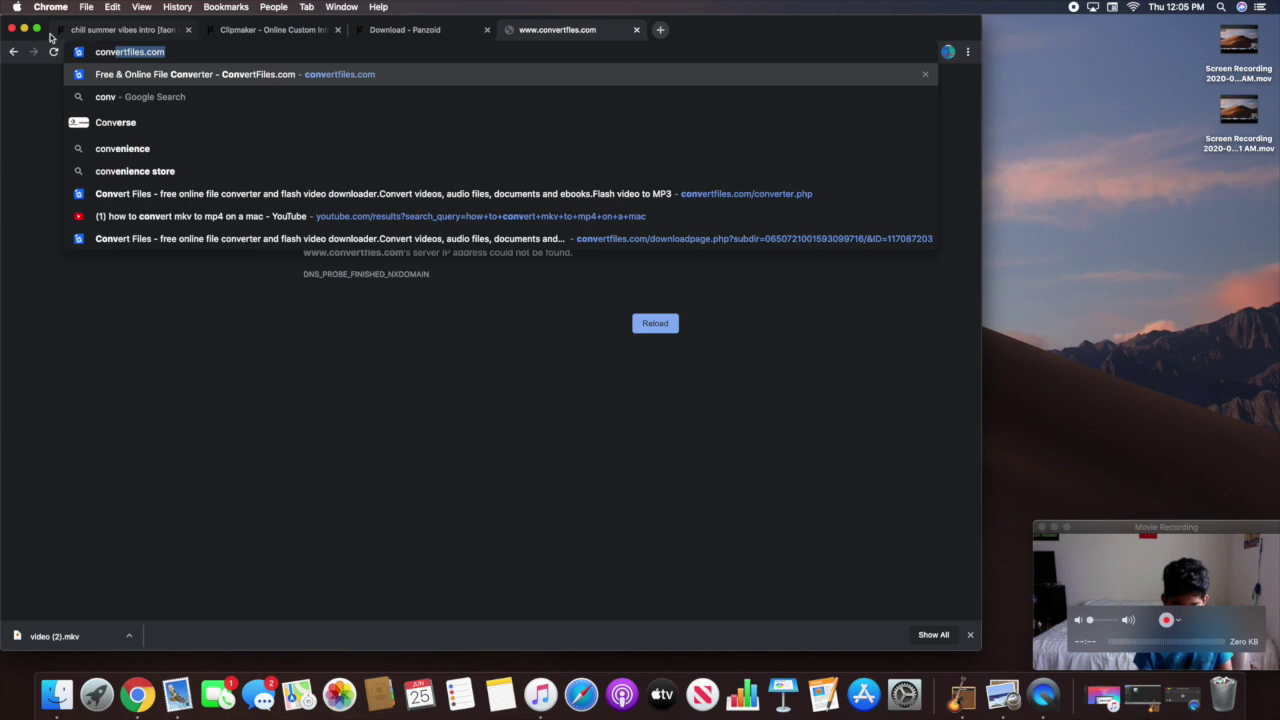
type("files.co")
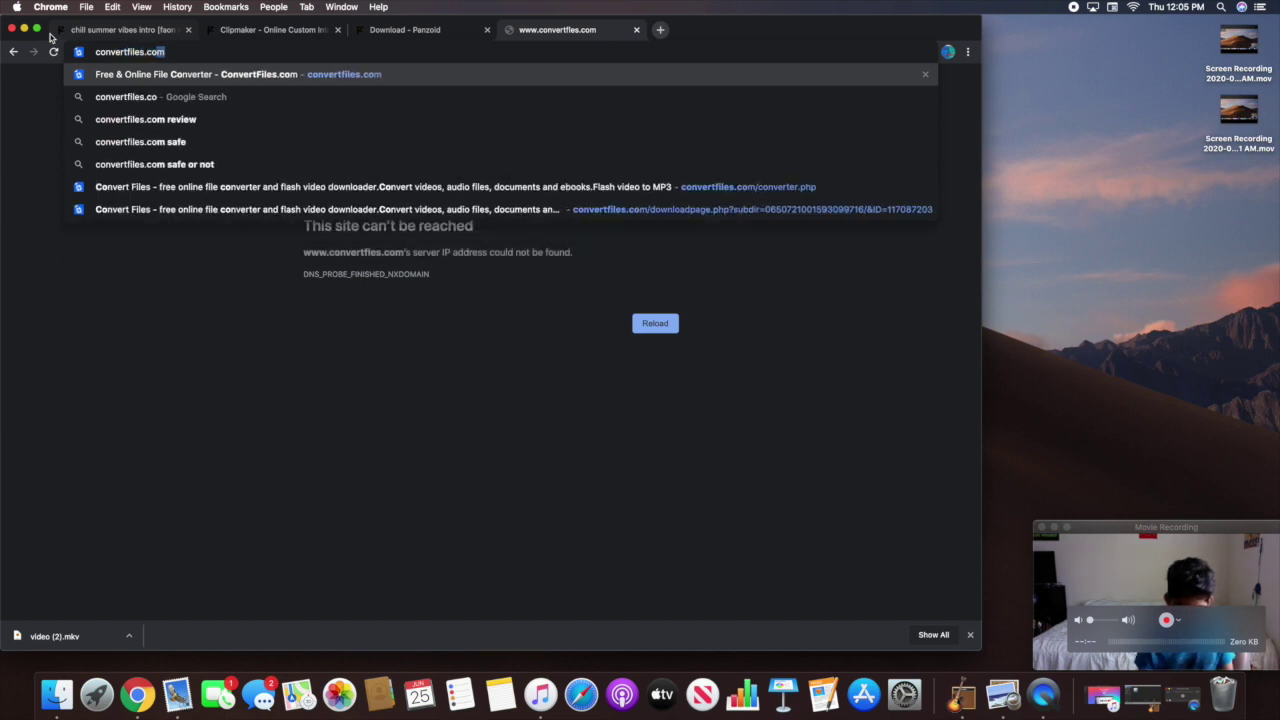
key("Return")
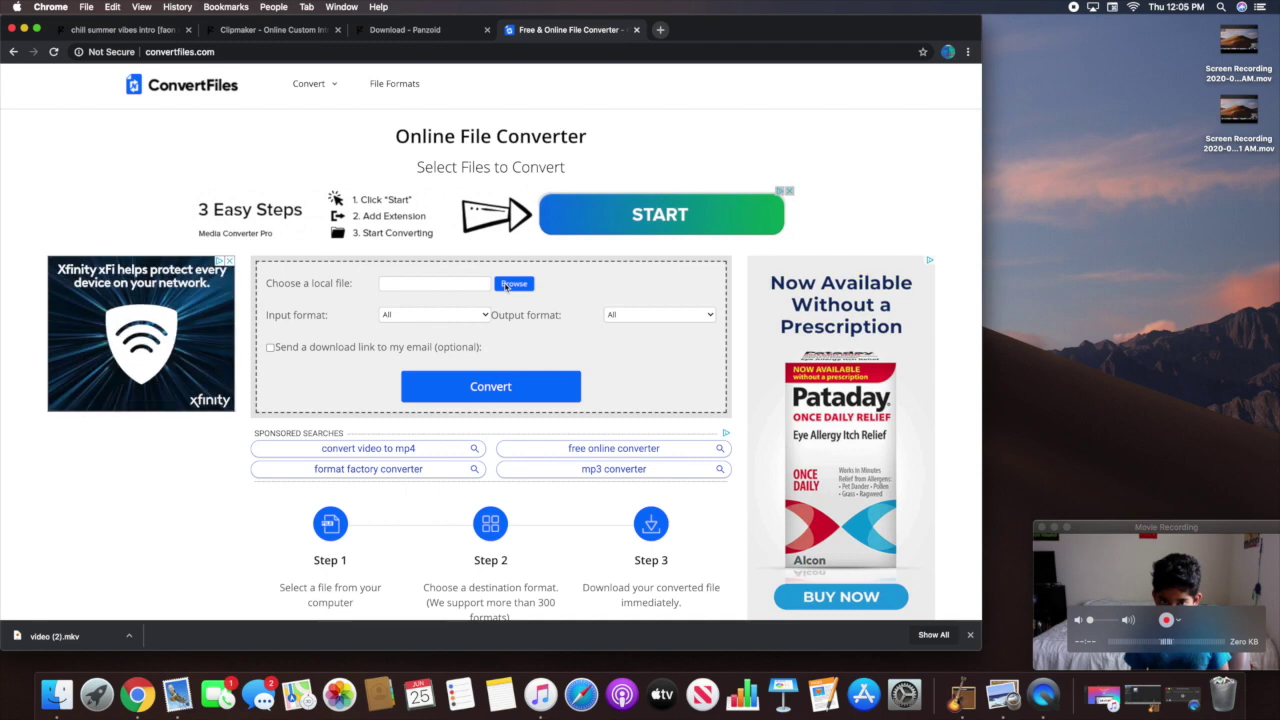
left_click(509, 285)
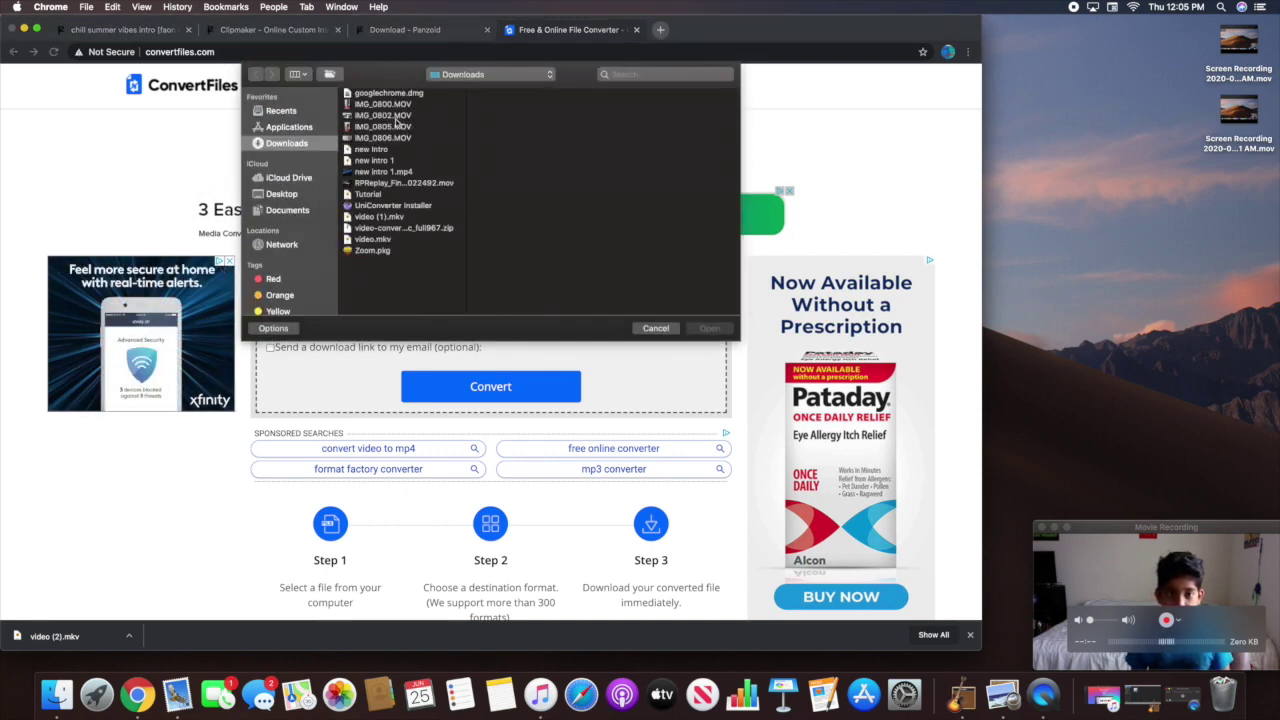
Load Tutorial.mkv, set output to MPEG-4 Video File(.mp4), and convert it
left_click(366, 196)
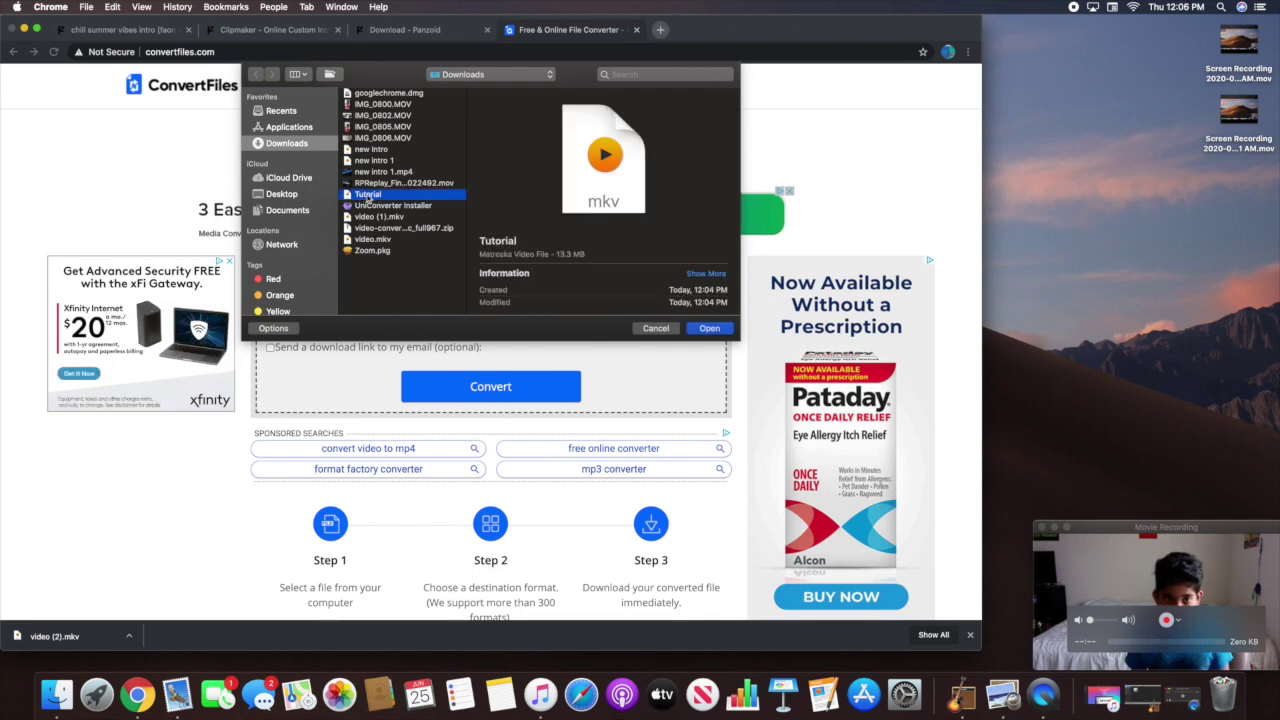
left_click(706, 328)
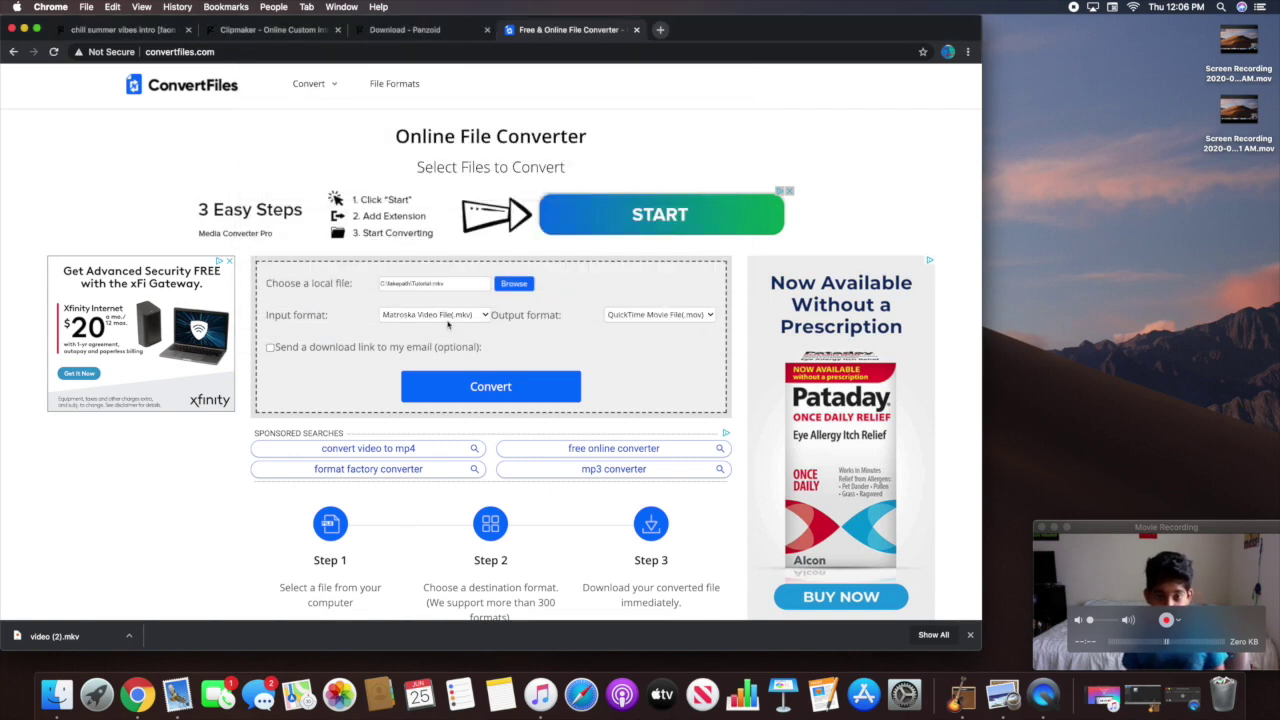
left_click(659, 316)
left_click(654, 313)
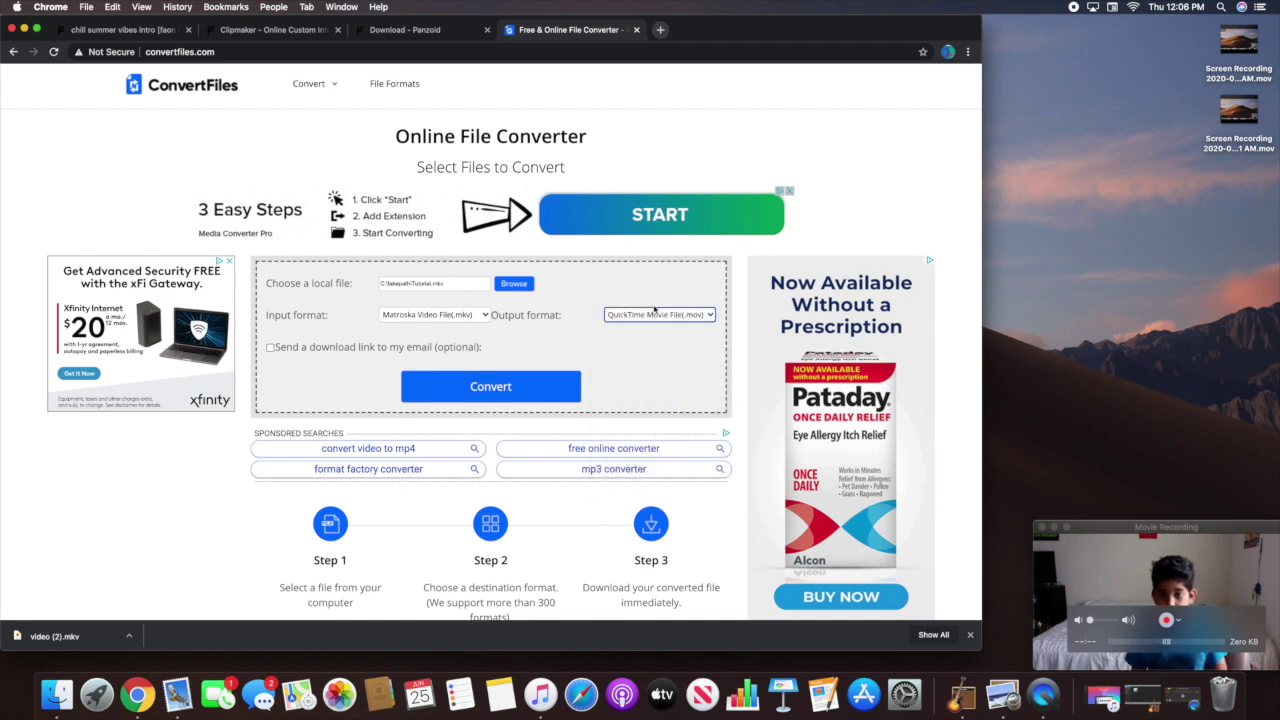
left_click(655, 314)
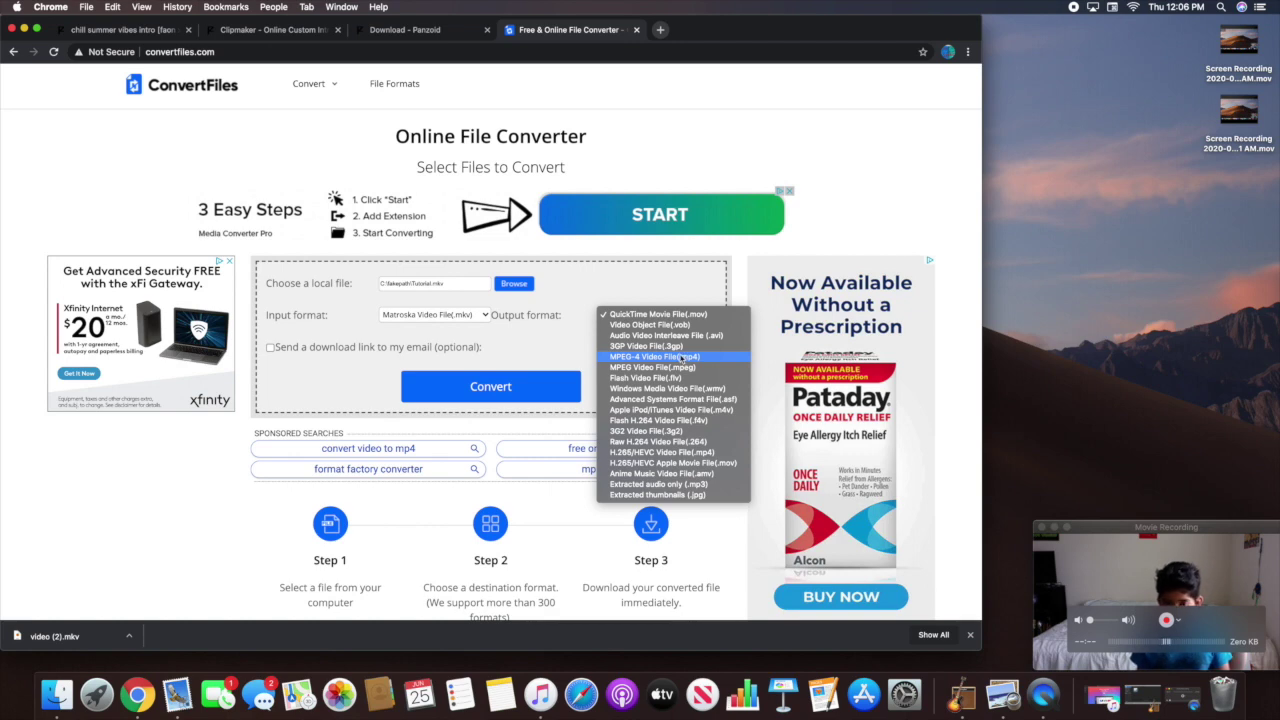
left_click(686, 360)
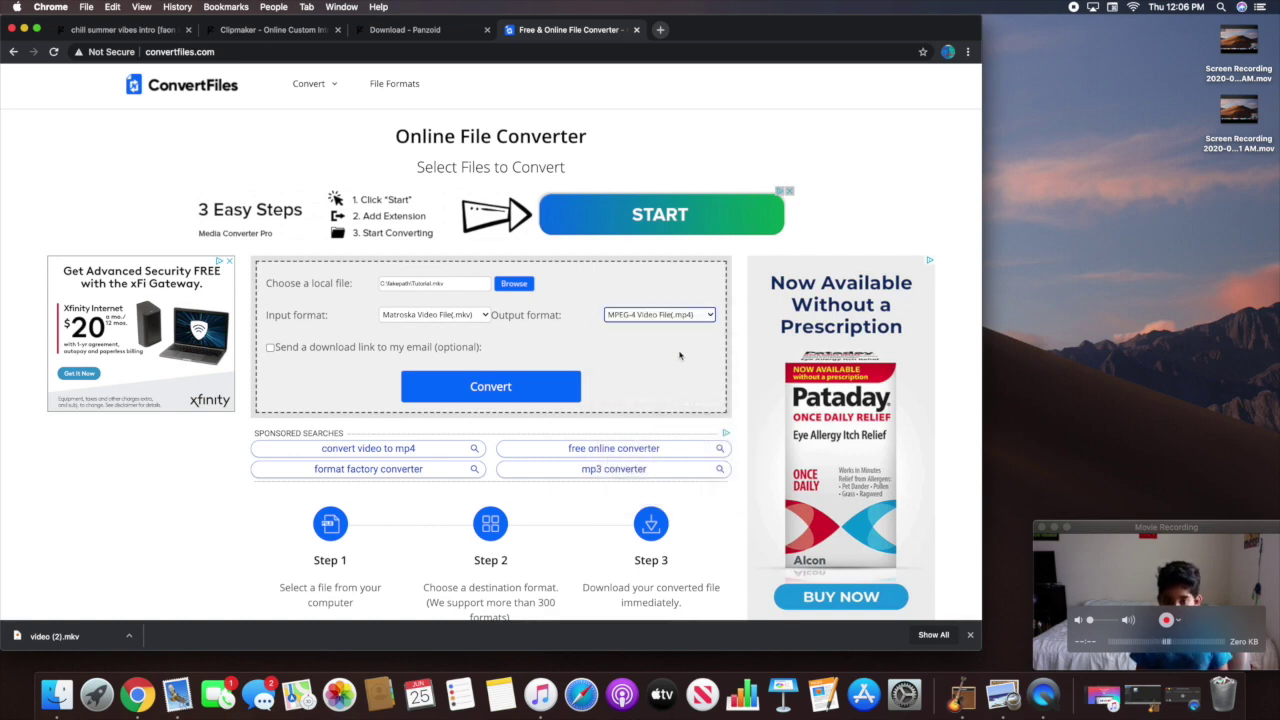
left_click(526, 394)
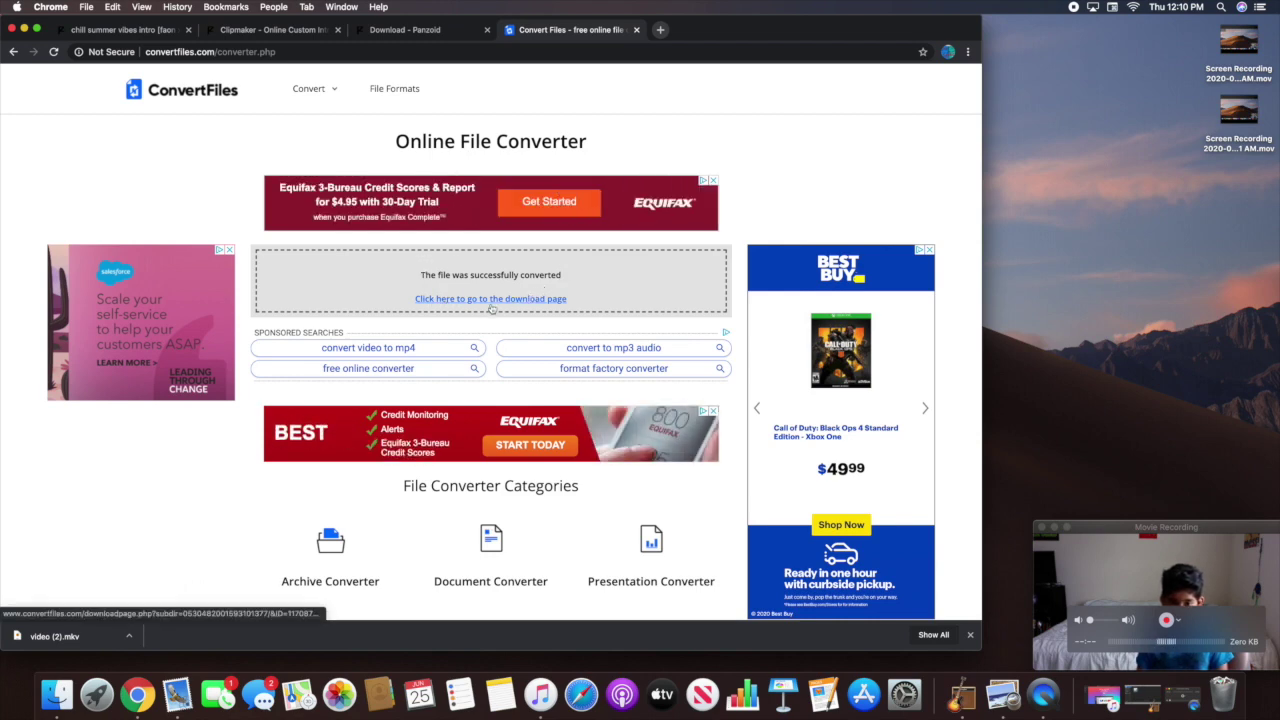
Go to ConvertFiles' download page for the converted tutorial.mp4
left_click_drag(480, 299, 505, 304)
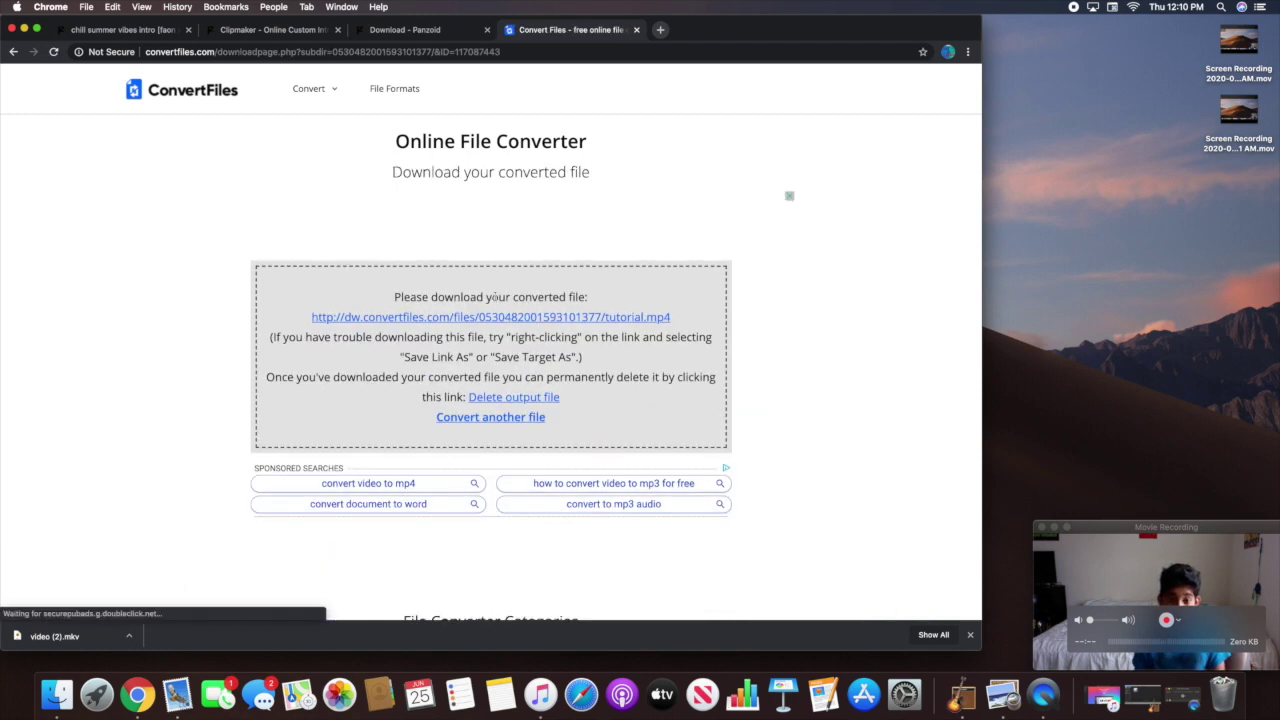
Open the converted tutorial.mp4 download link in a new browser tab to play it
left_click(505, 318)
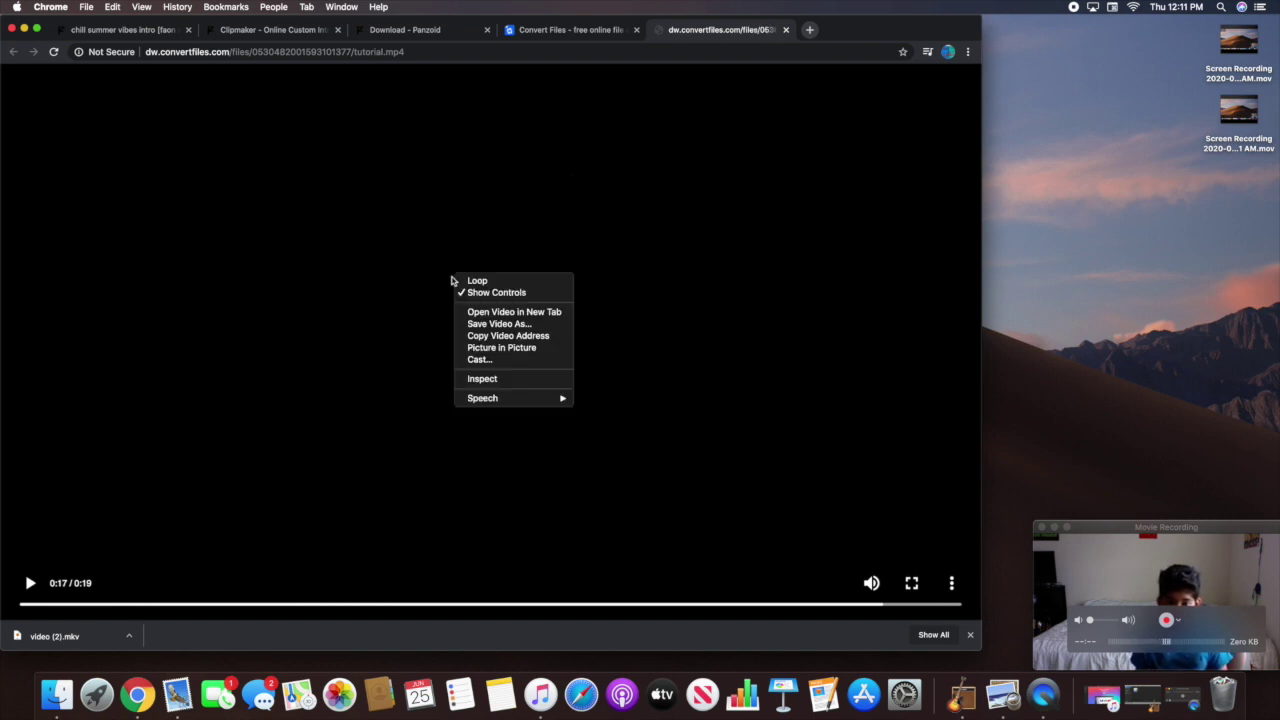
Save the video as 'tutorial intro' in Downloads with a Red tag
left_click(512, 324)
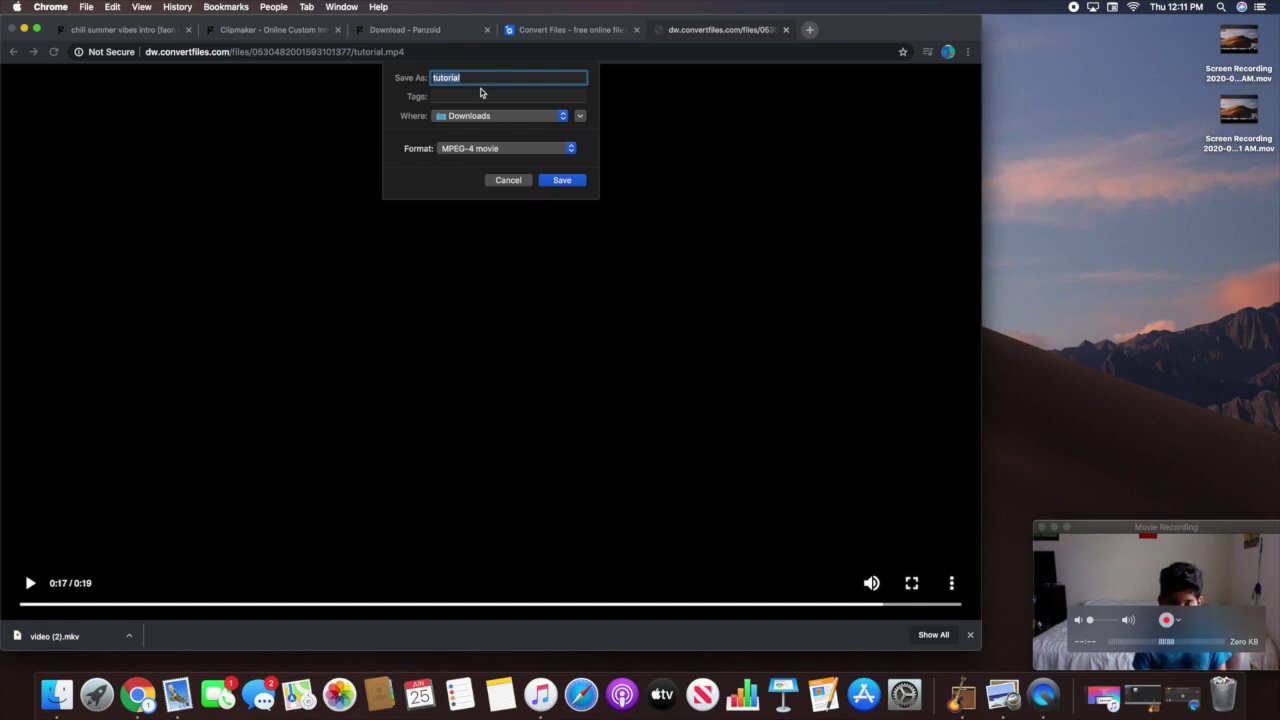
key("BackSpace")
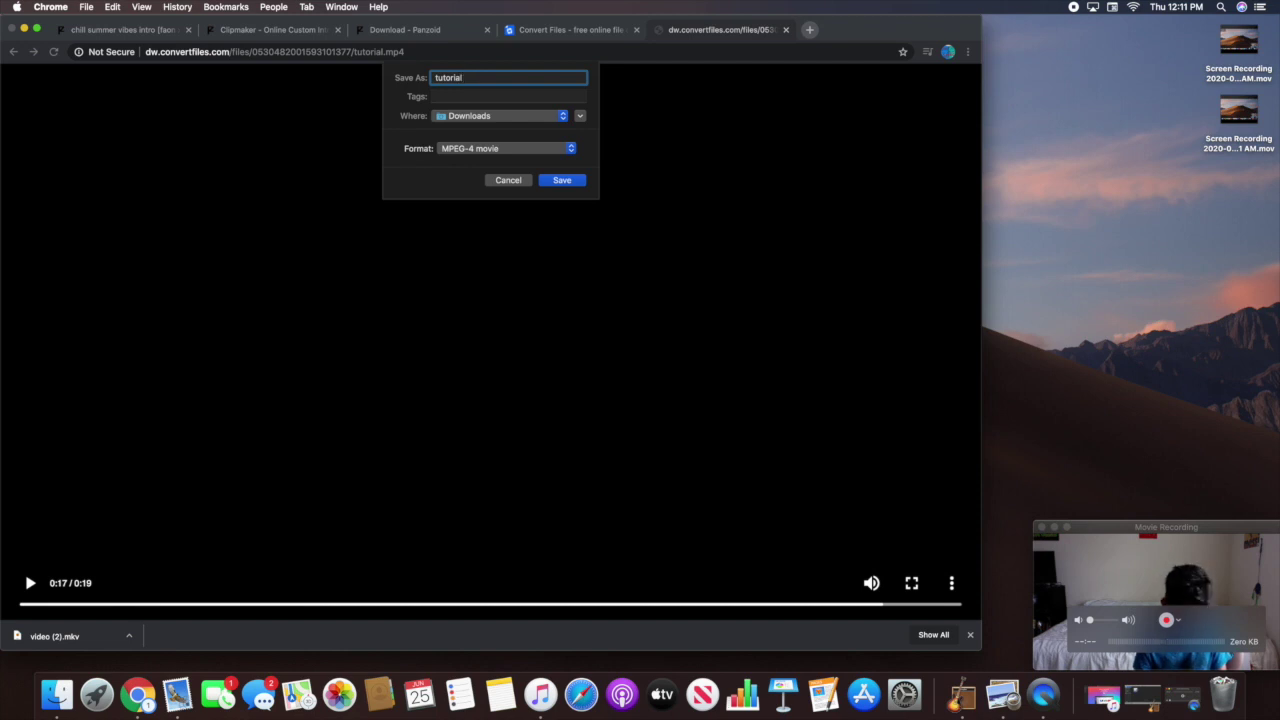
type("tutorial intro")
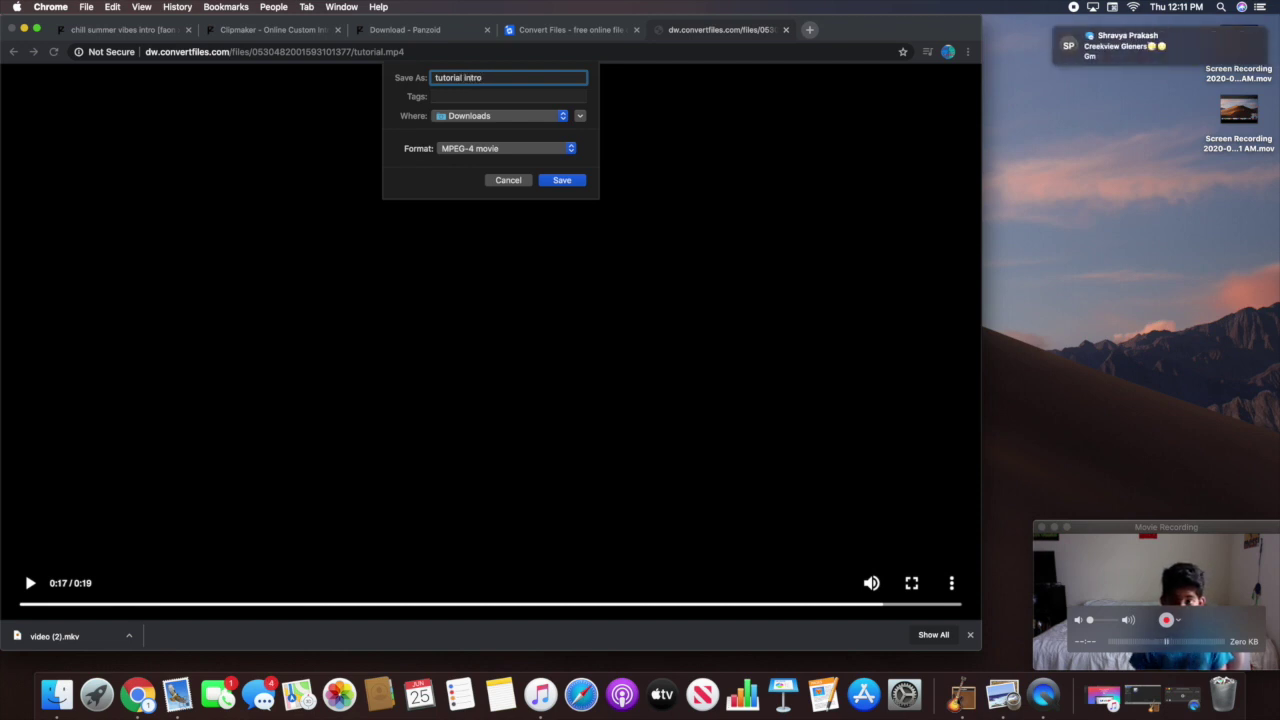
mouse_move(1149, 60)
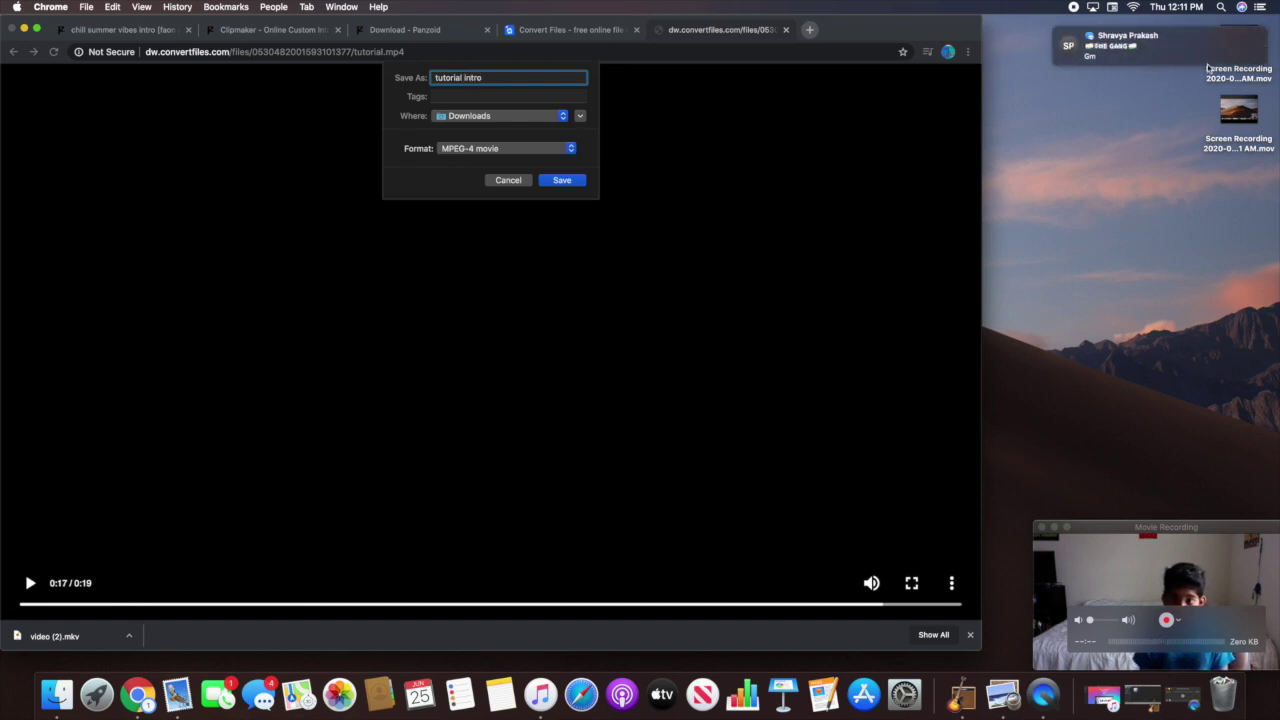
left_click(452, 96)
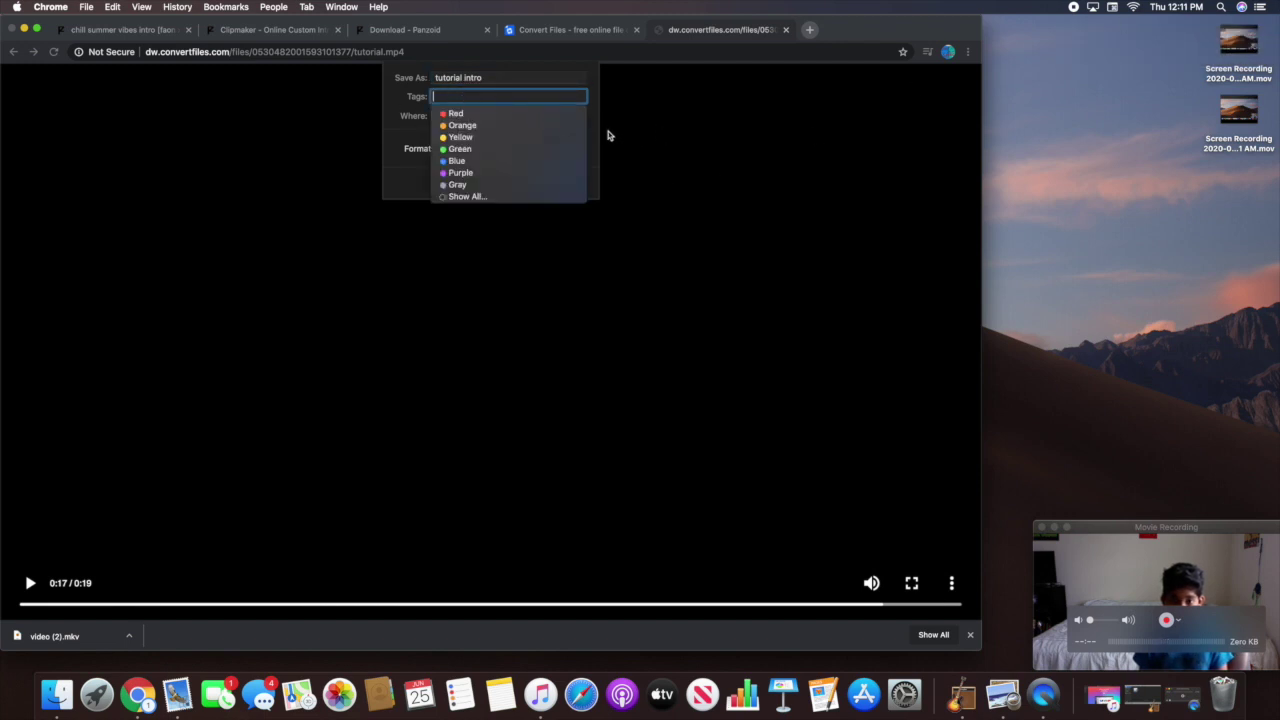
left_click(466, 114)
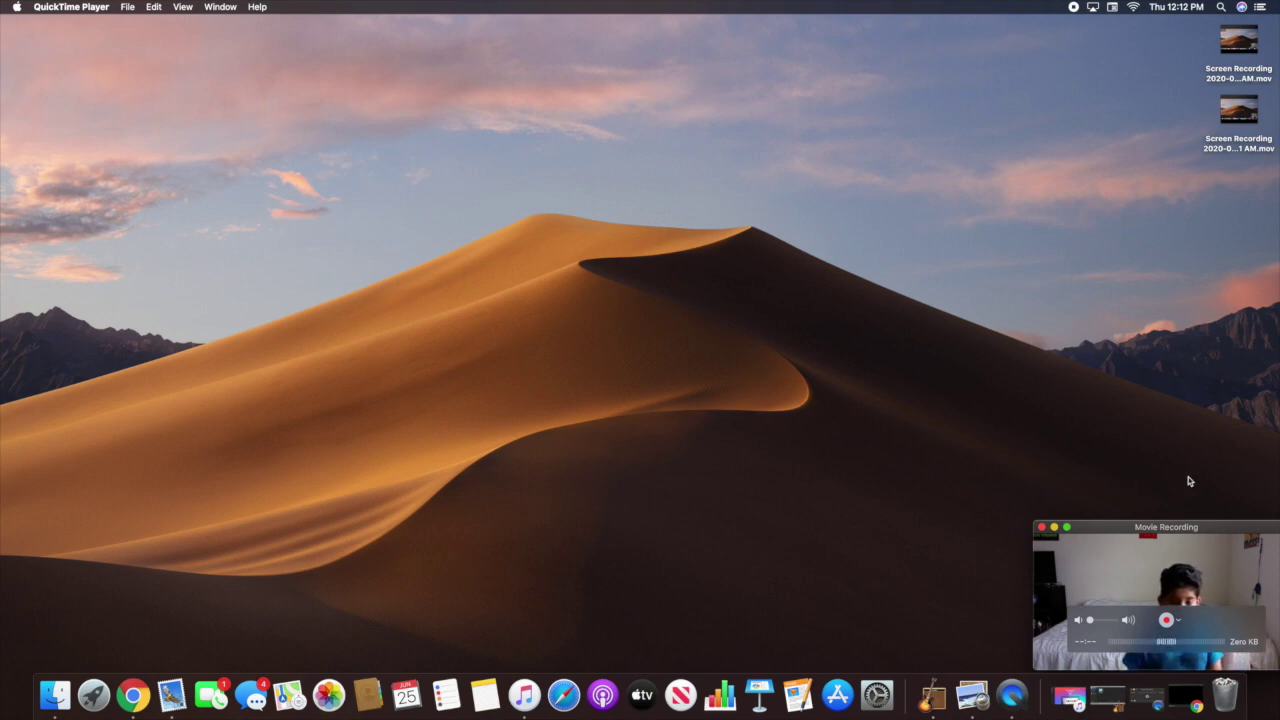
Search Spotlight for 'imovie' and launch iMovie from the Top Hit
key("super+space")
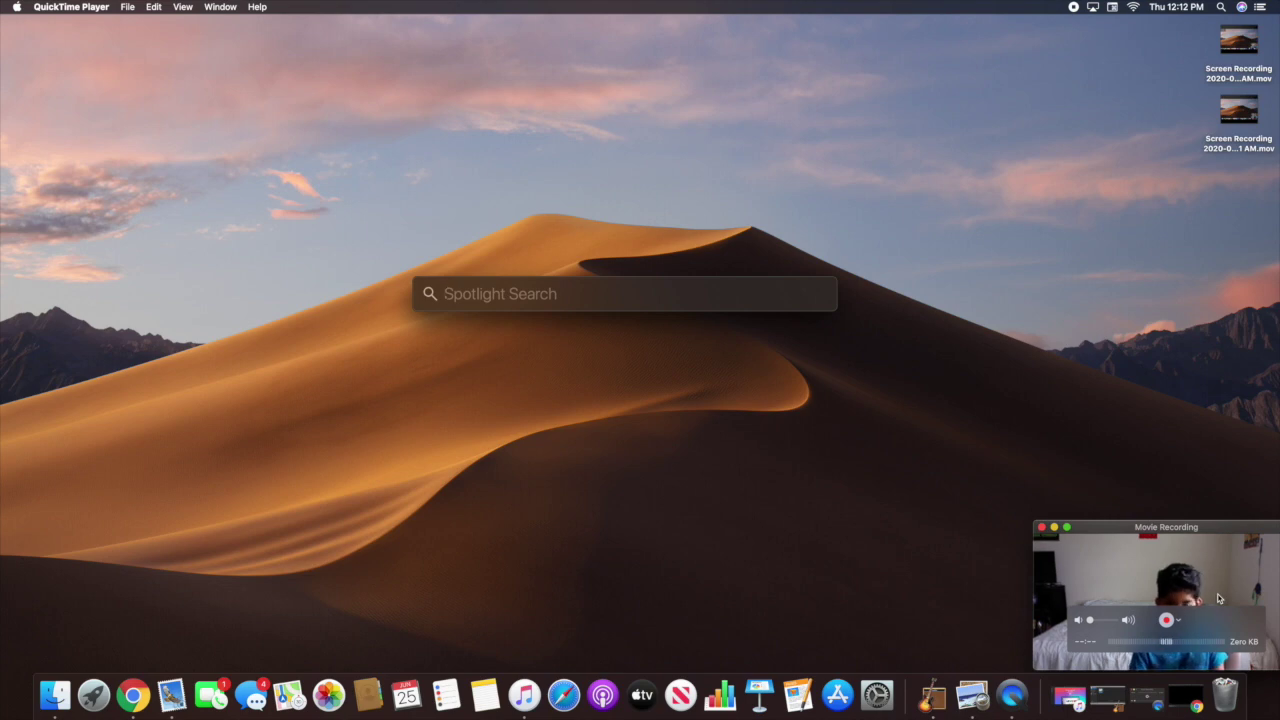
type("imovie")
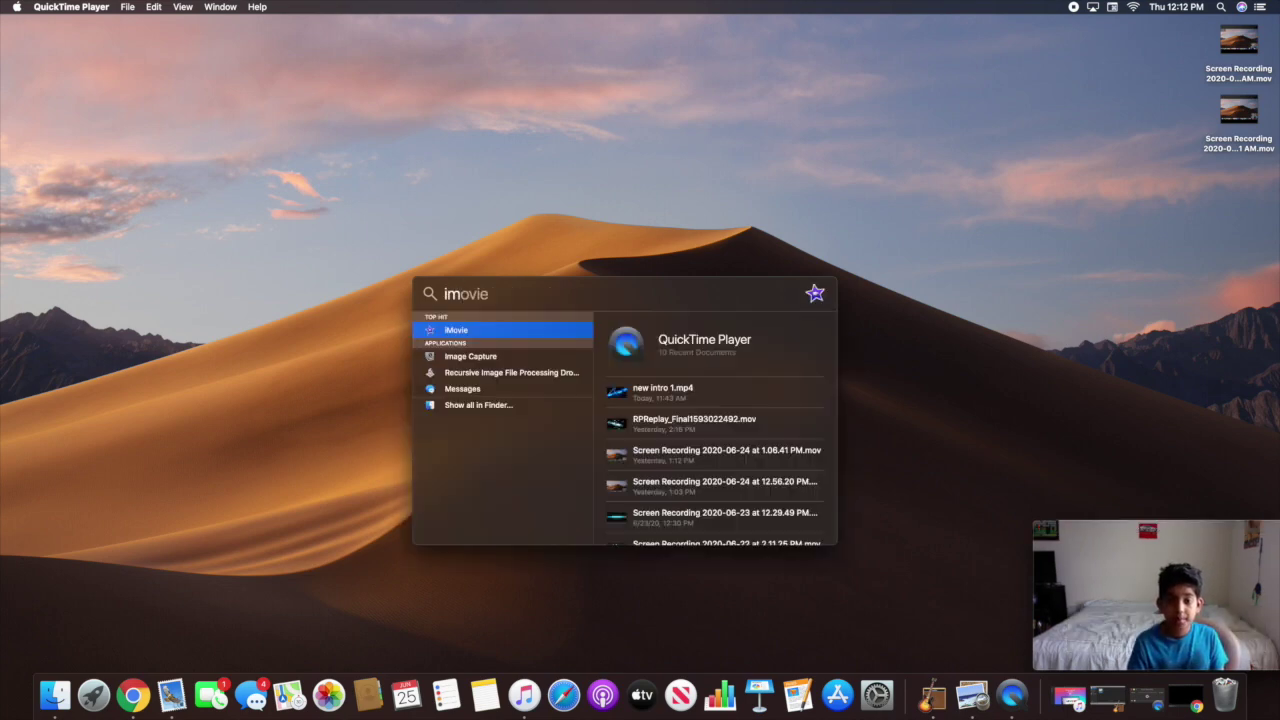
key("BackSpace")
type("i")
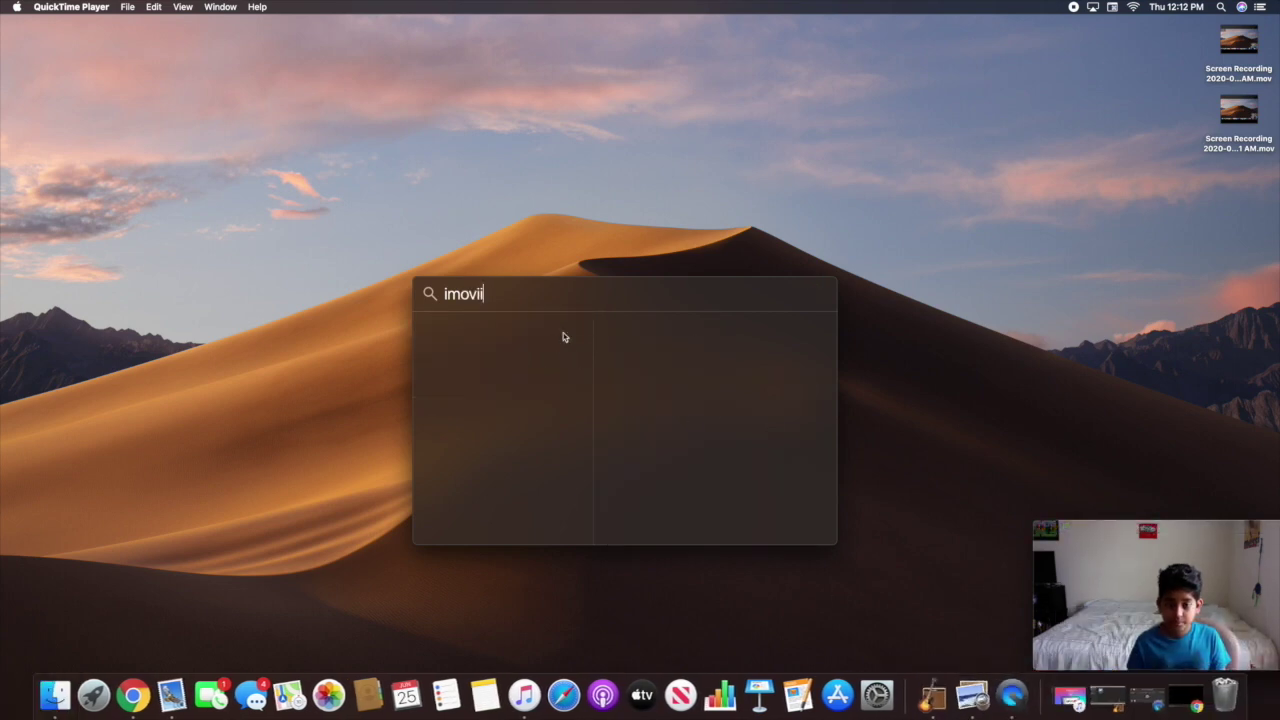
key("BackSpace")
type("e")
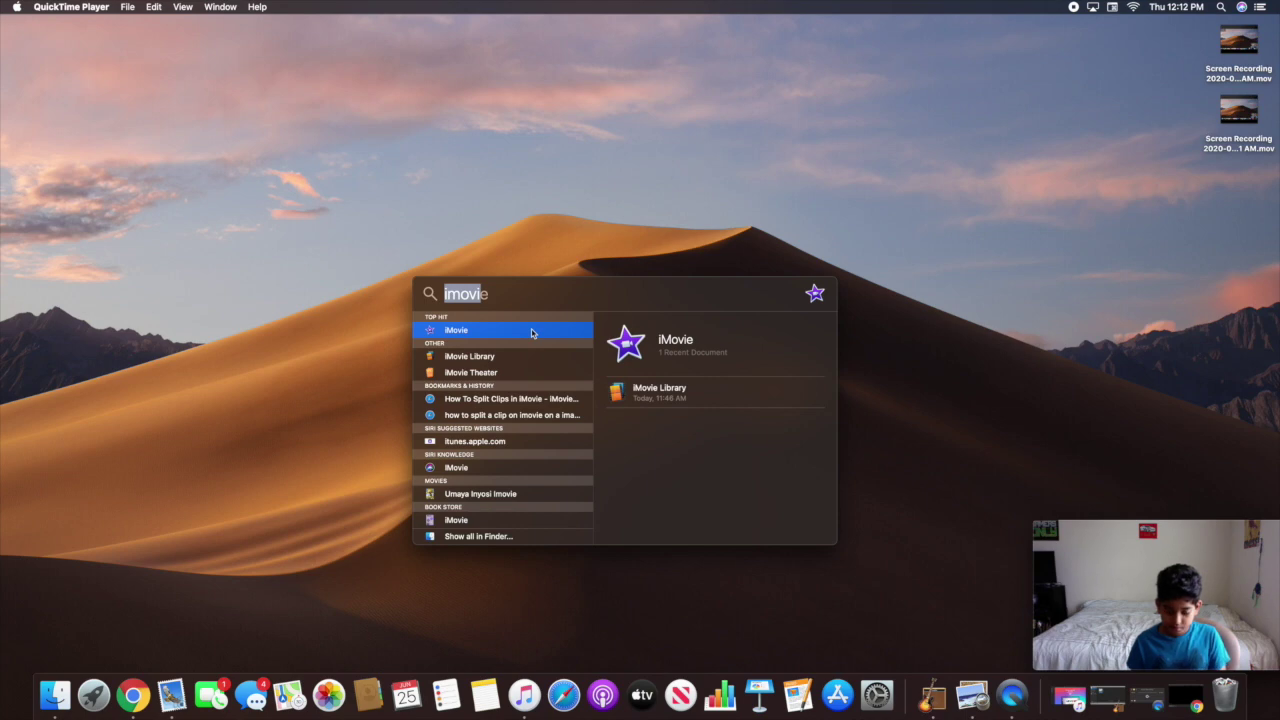
left_click(532, 332)
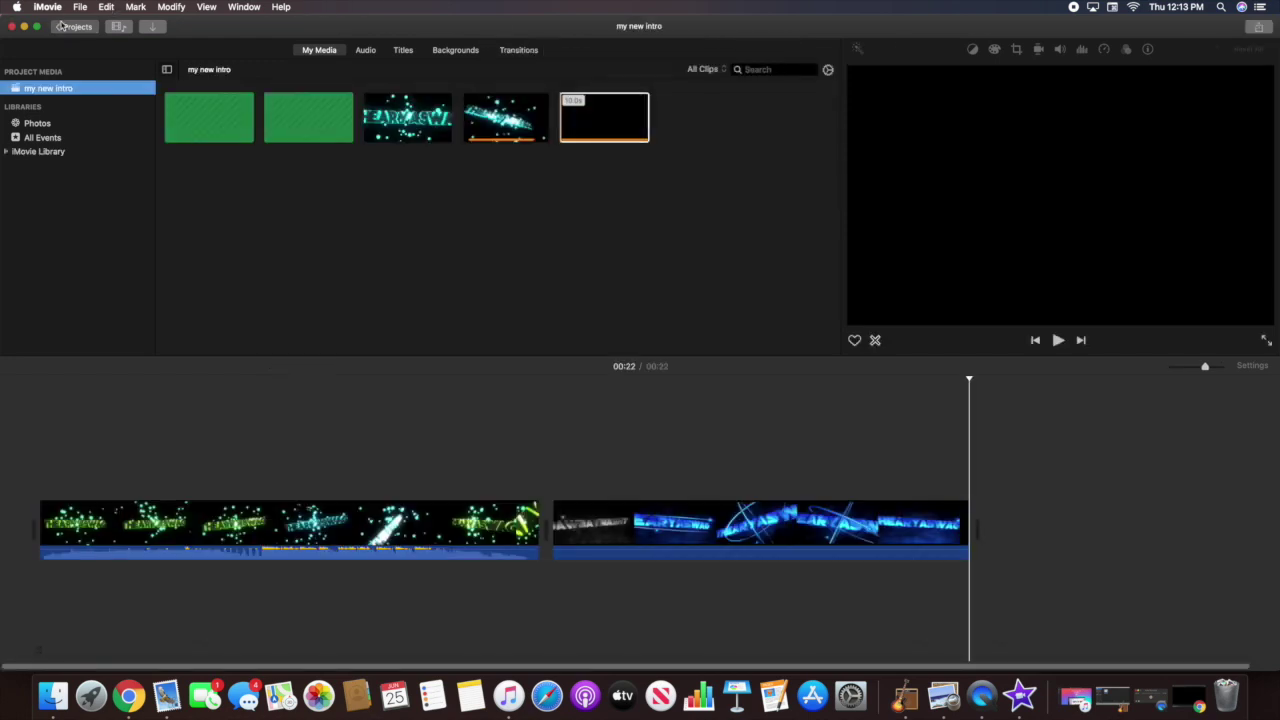
From the Projects list, create a new empty Movie project named My Movie
left_click(76, 27)
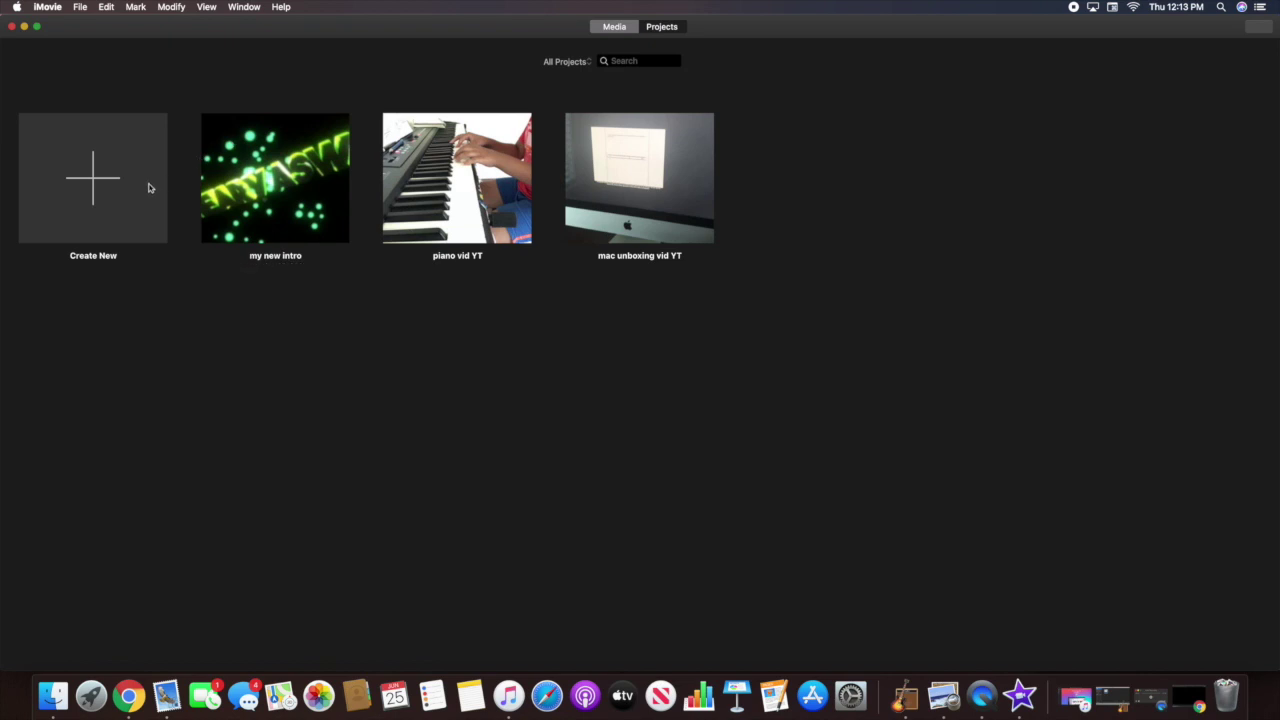
left_click(124, 203)
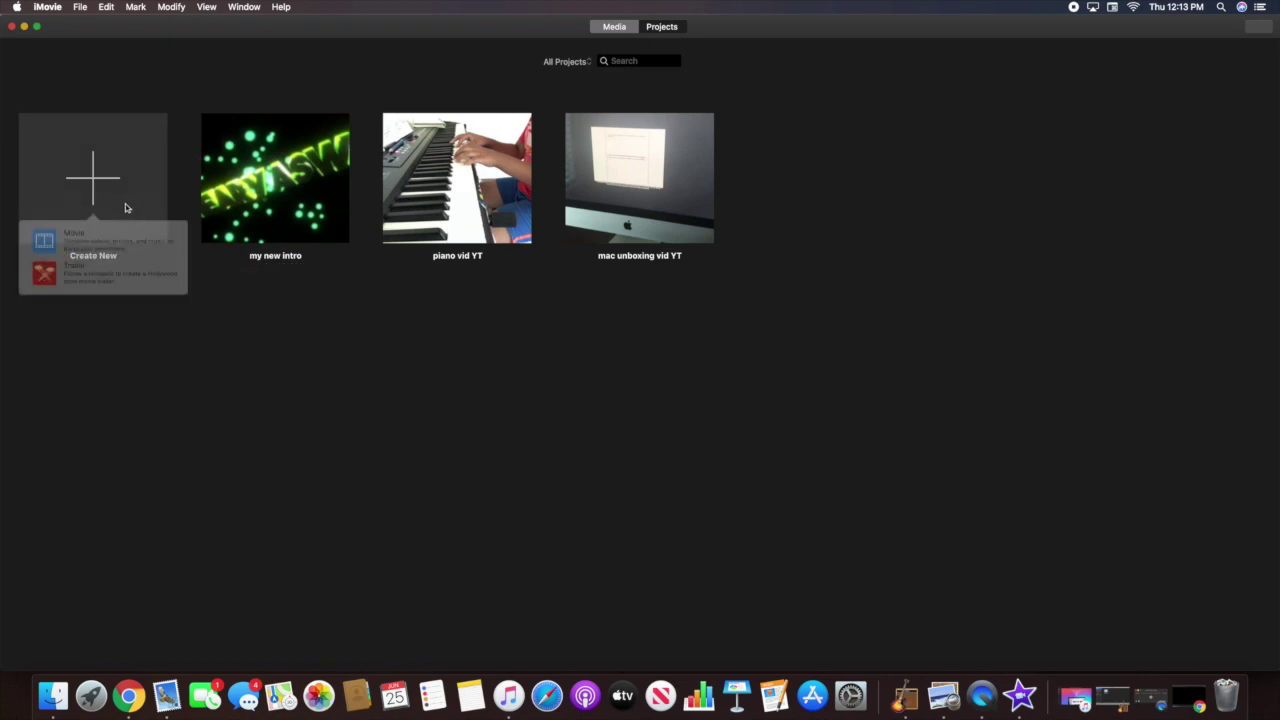
left_click(139, 252)
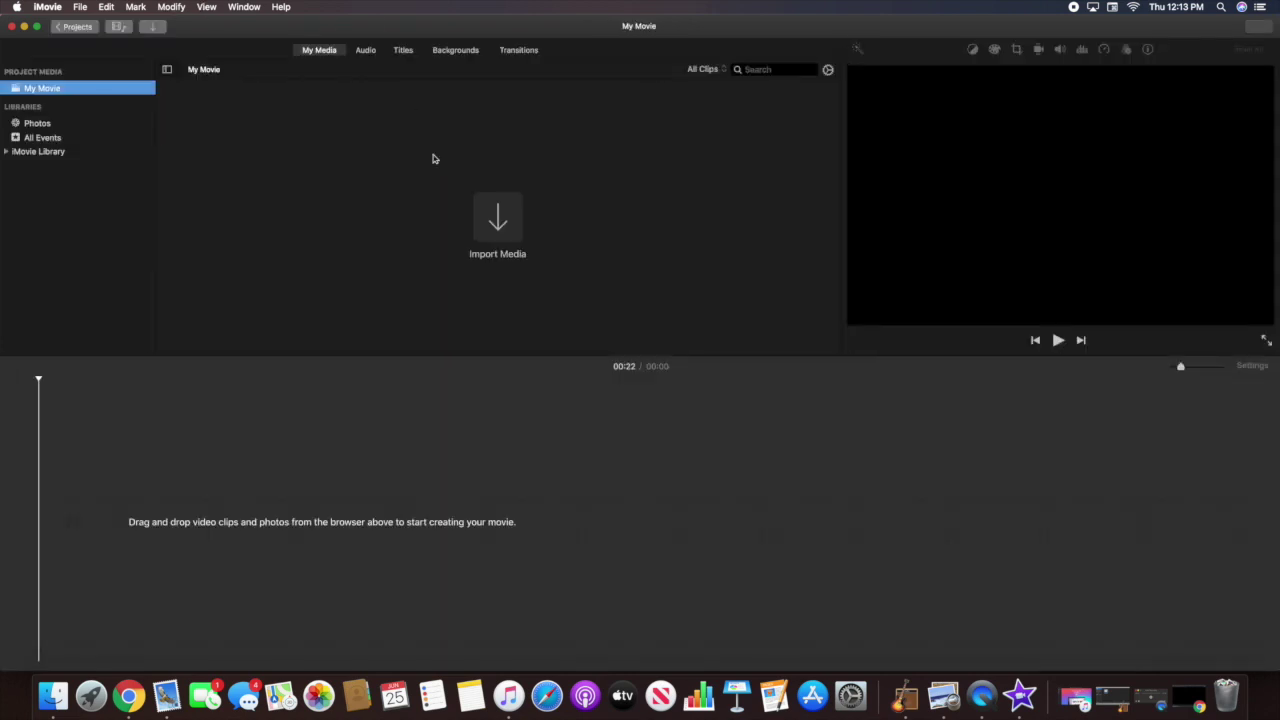
Import tutorial intro.mp4 from Downloads and drag the clip onto the timeline
left_click(488, 215)
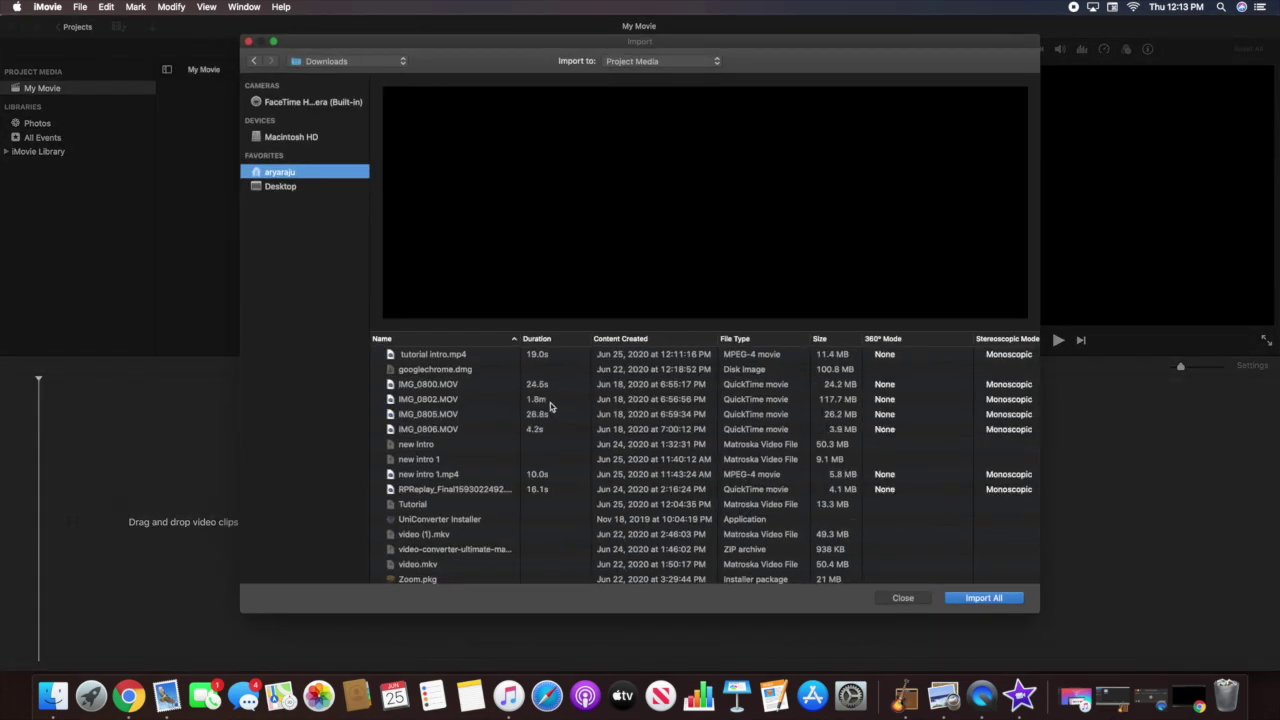
left_click(456, 357)
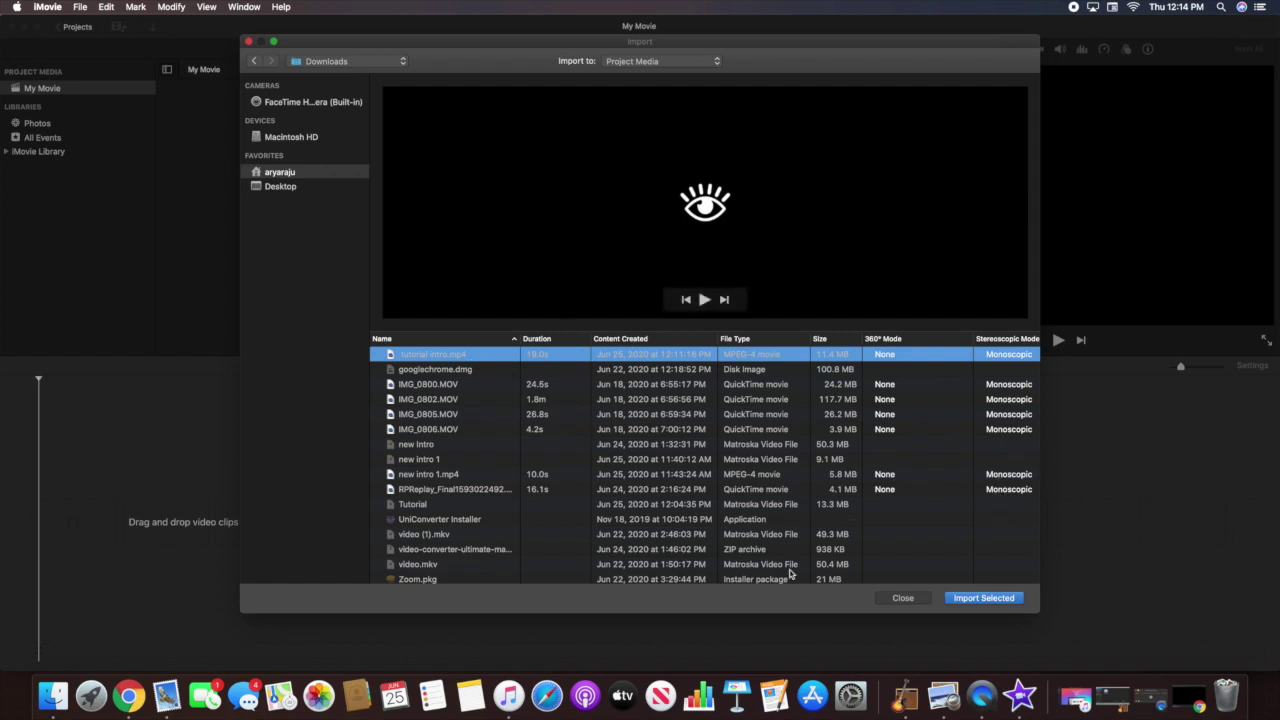
left_click(975, 598)
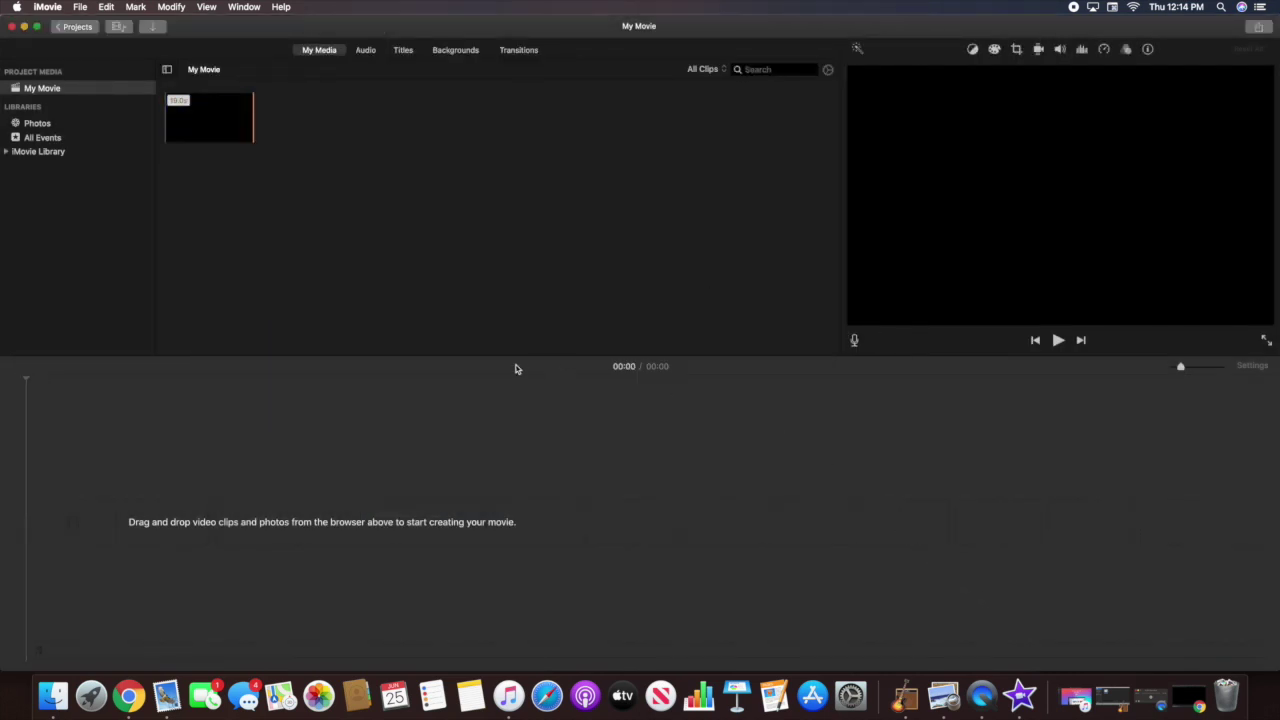
left_click_drag(191, 129, 103, 466)
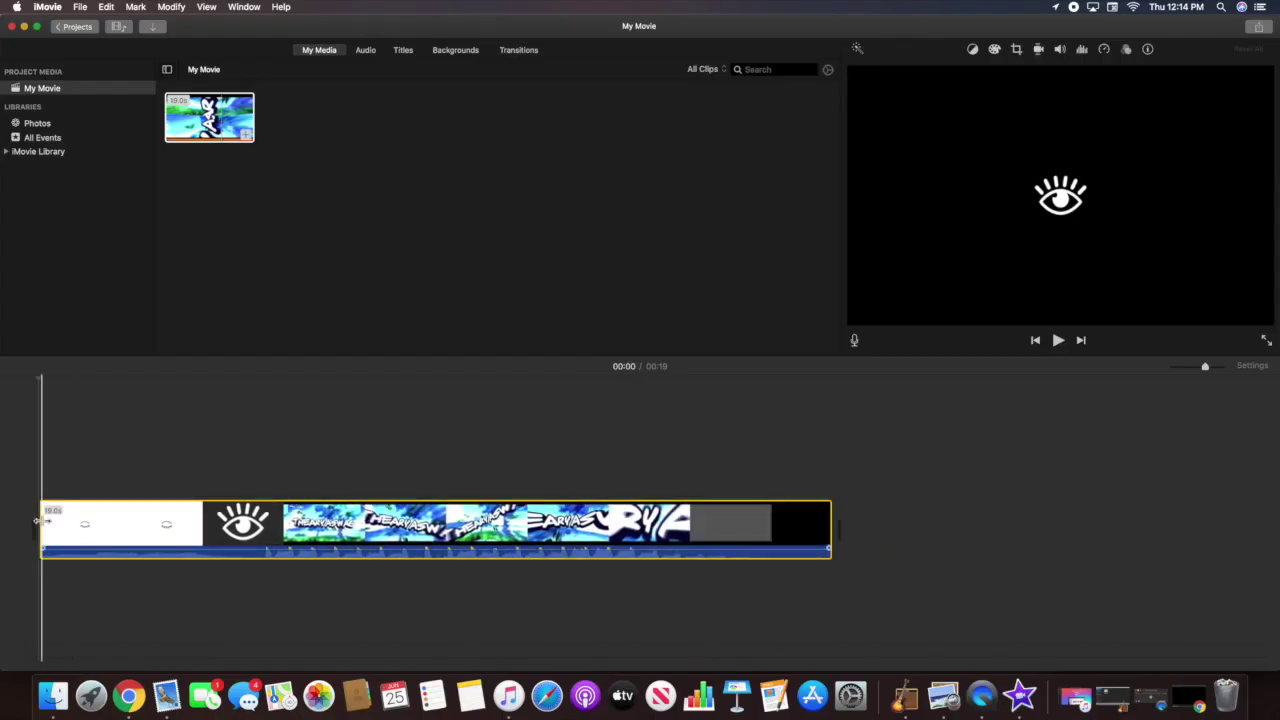
Play back the 19-second tutorial intro clip on the My Movie timeline
key("space")
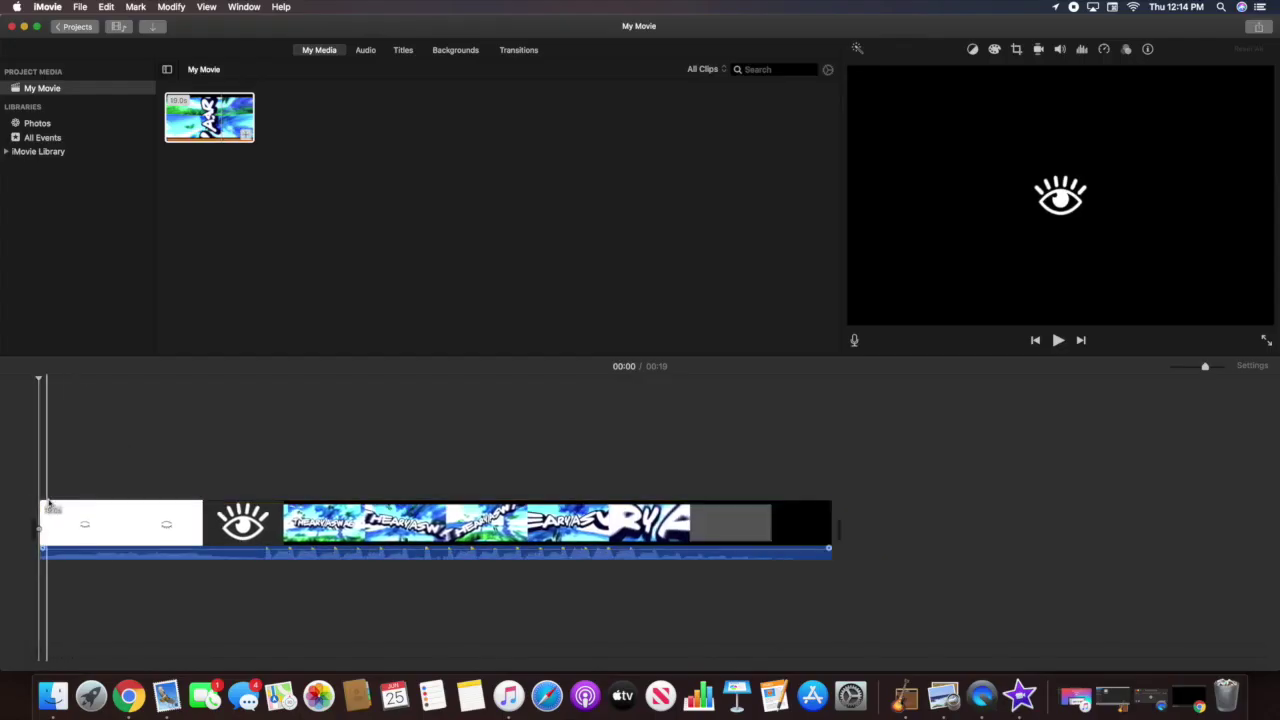